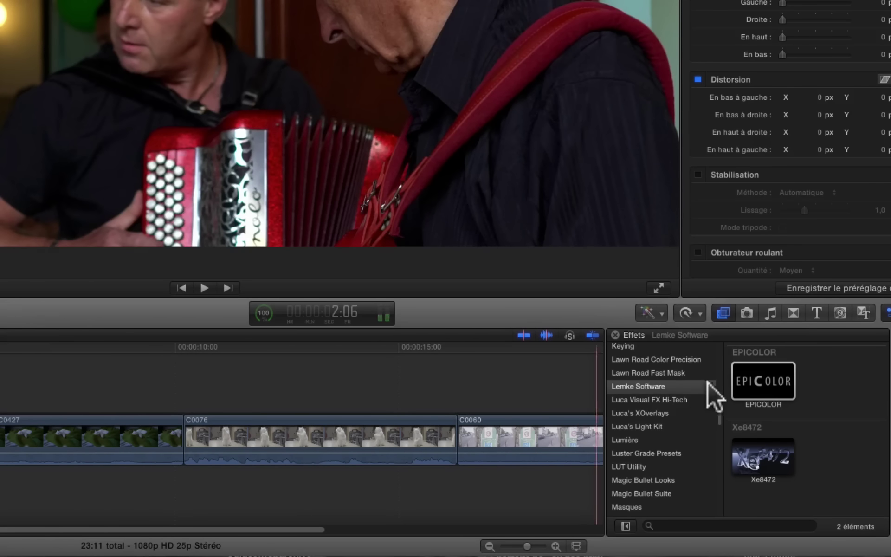
Apply the EPICOLOR effect from Lemke Software to the first clip, C0121, in the timeline
{"action": "left_click", "coordinate": [767, 371]}
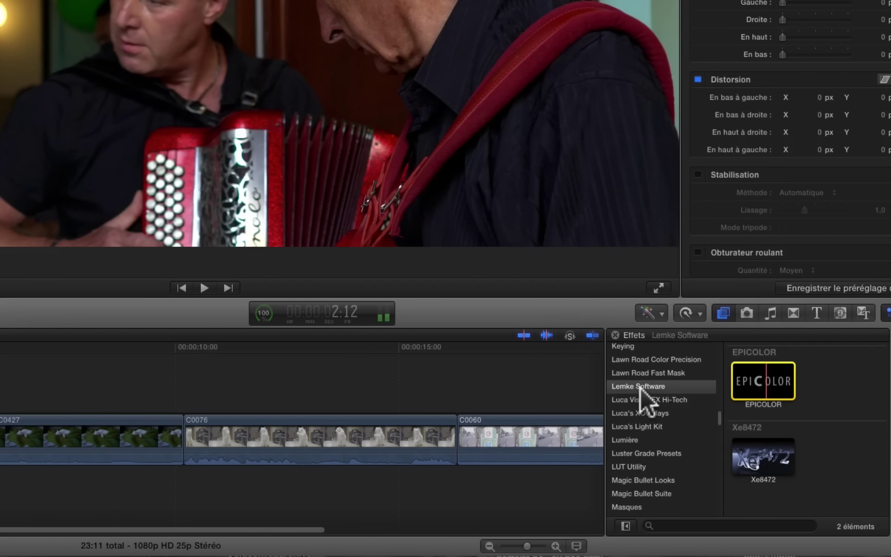
{"action": "left_click_drag", "start_coordinate": [765, 378], "coordinate": [117, 474]}
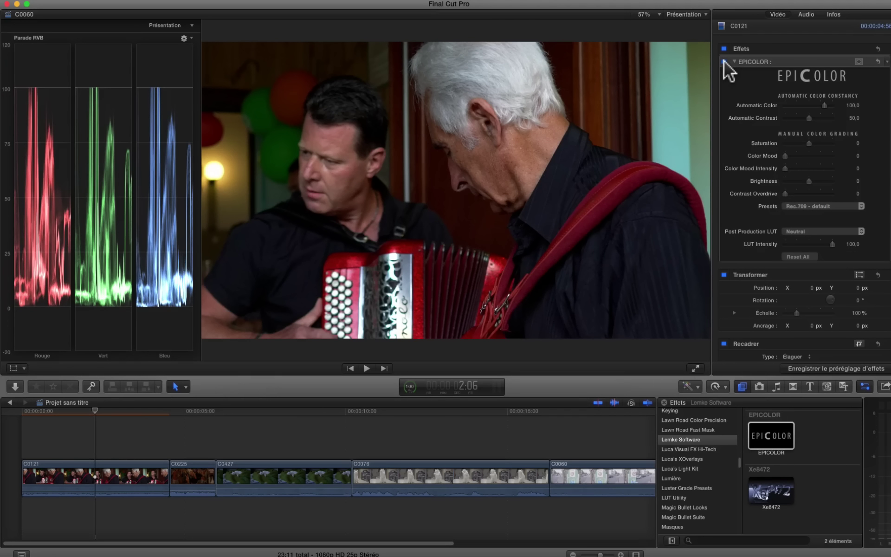
Compare clip C0121's image and RGB parade with the EPICOLOR effect disabled and enabled
{"action": "left_click", "coordinate": [723, 62]}
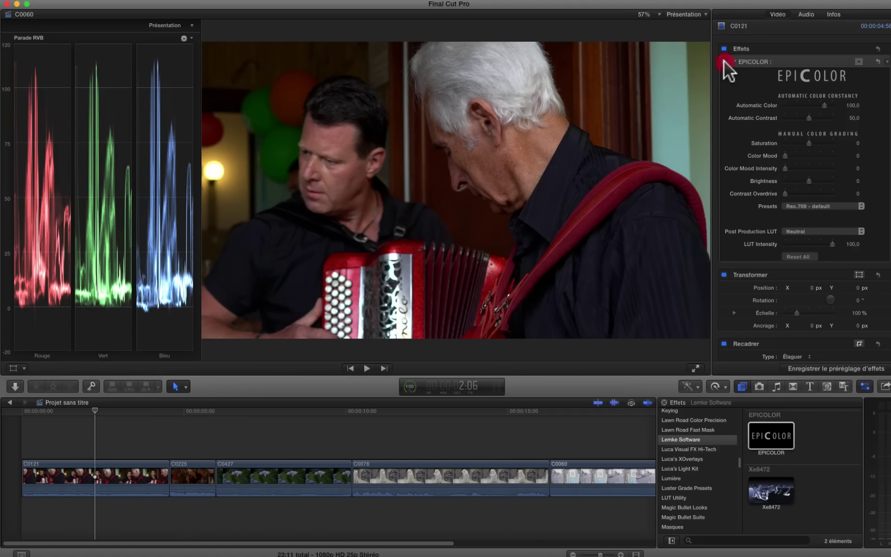
{"action": "left_click", "coordinate": [723, 62]}
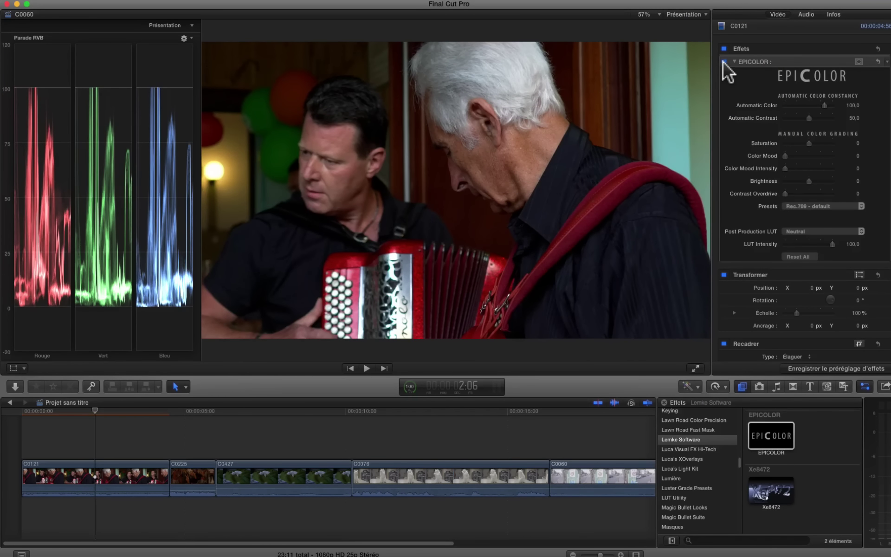
{"action": "left_click", "coordinate": [723, 61]}
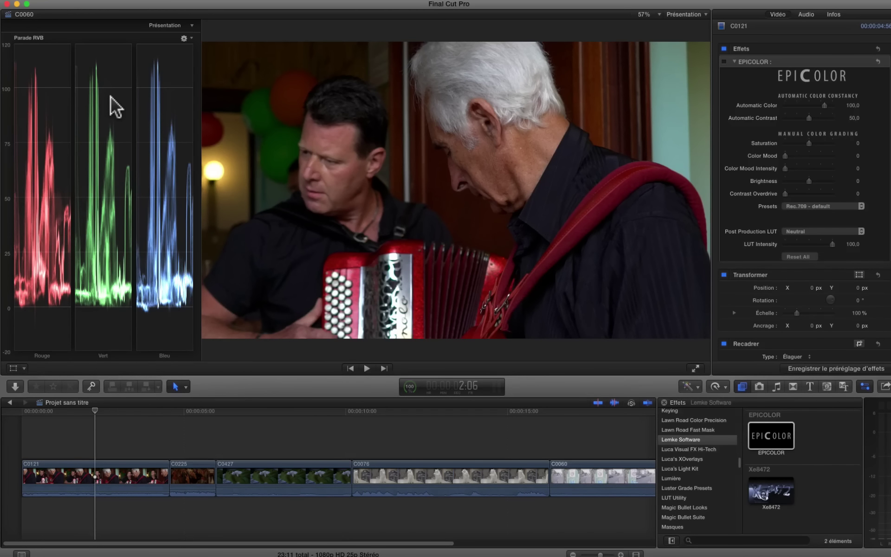
{"action": "left_click", "coordinate": [723, 61]}
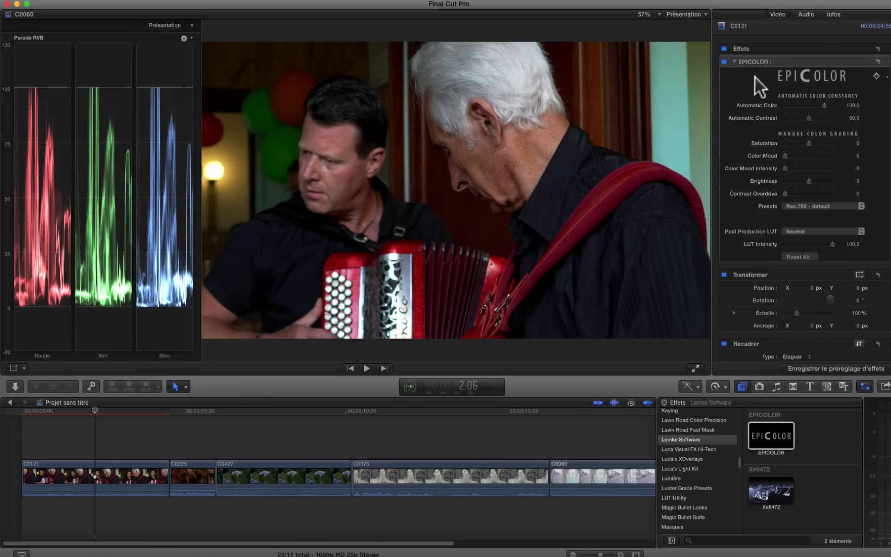
{"action": "left_click", "coordinate": [723, 62]}
{"action": "left_click", "coordinate": [723, 62]}
{"action": "left_click", "coordinate": [723, 62]}
{"action": "left_click", "coordinate": [723, 62]}
{"action": "left_click", "coordinate": [723, 62]}
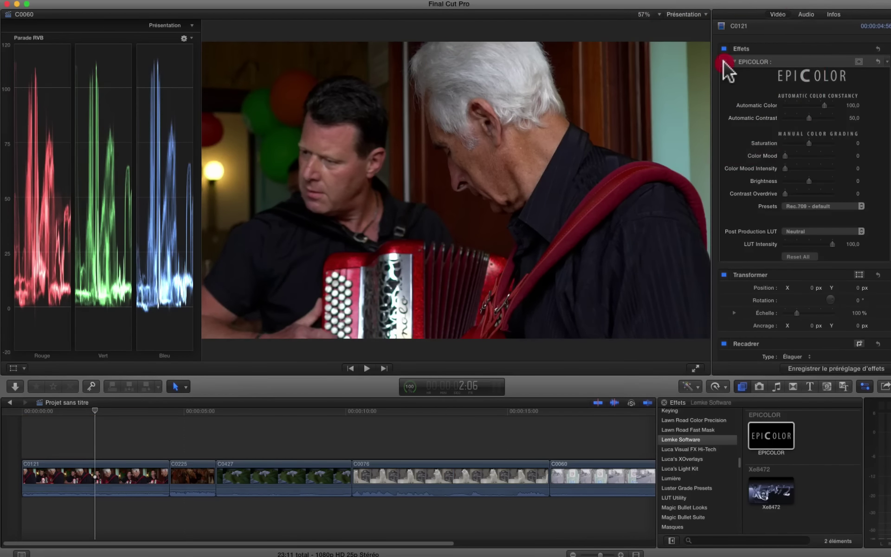
{"action": "left_click", "coordinate": [723, 62]}
{"action": "left_click", "coordinate": [723, 62]}
{"action": "left_click", "coordinate": [723, 62]}
{"action": "left_click", "coordinate": [723, 62]}
{"action": "left_click", "coordinate": [723, 62]}
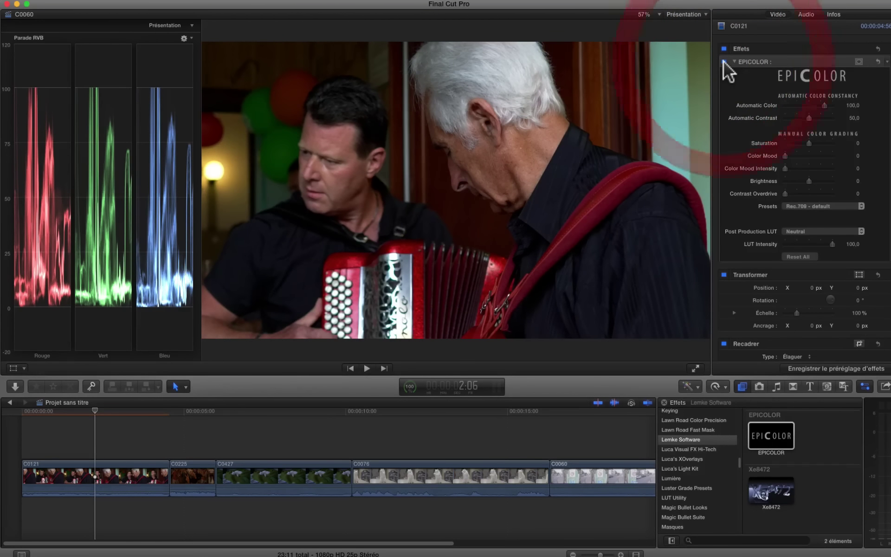
{"action": "left_click", "coordinate": [723, 62]}
{"action": "left_click", "coordinate": [723, 62]}
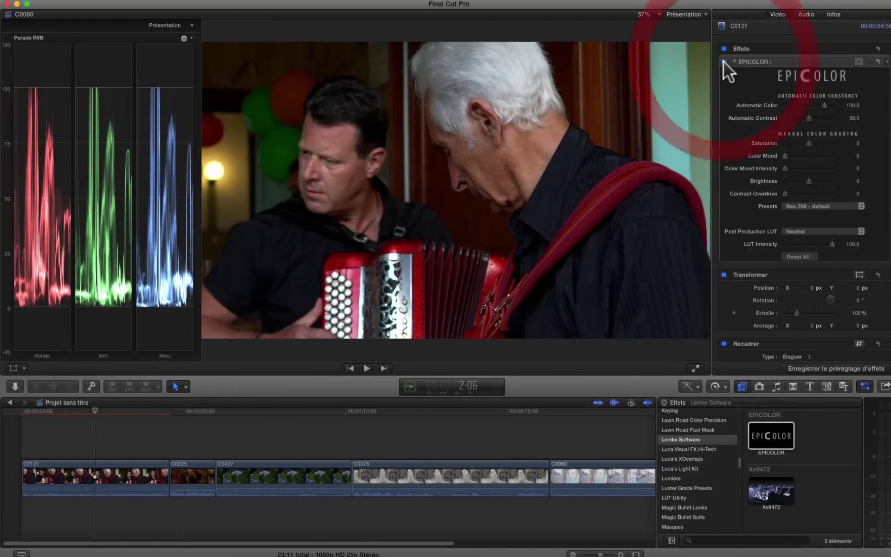
{"action": "left_click", "coordinate": [723, 62]}
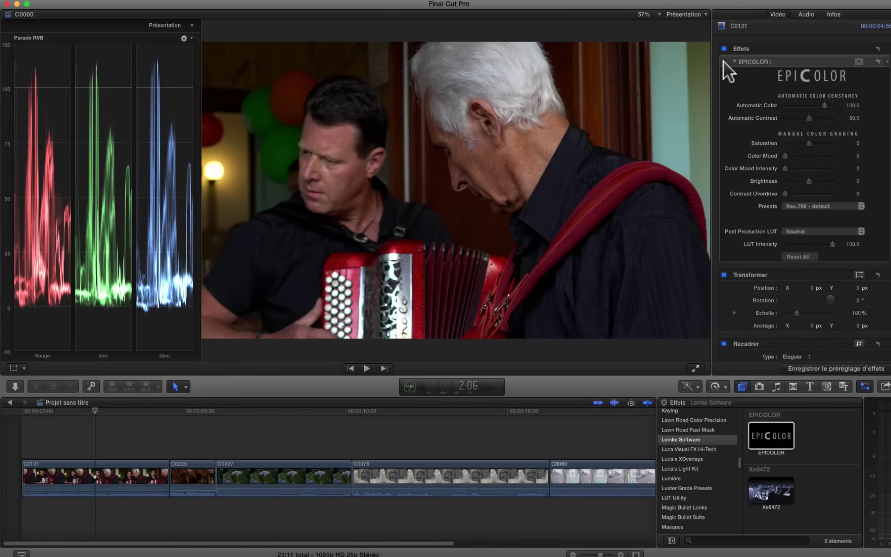
{"action": "left_click", "coordinate": [722, 62]}
{"action": "left_click", "coordinate": [723, 62]}
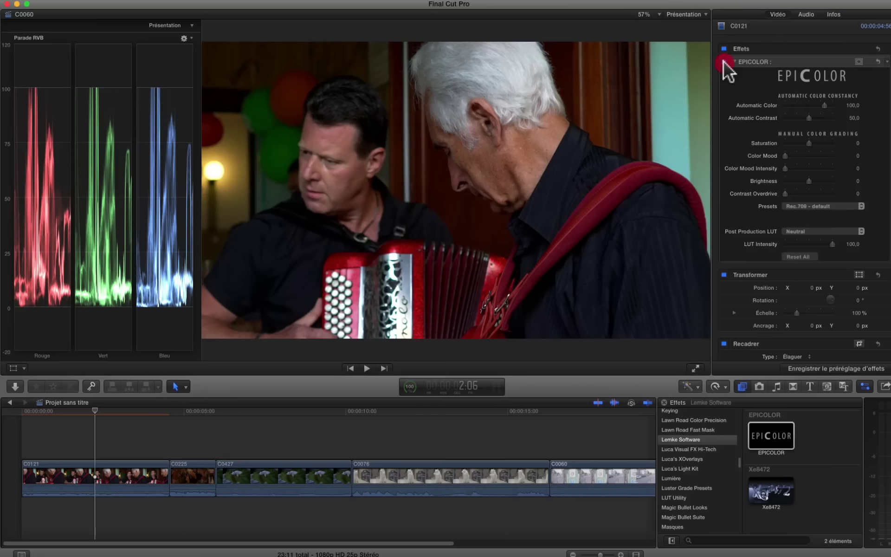
{"action": "left_click", "coordinate": [723, 62]}
{"action": "left_click", "coordinate": [723, 62]}
{"action": "left_click", "coordinate": [722, 62]}
{"action": "left_click", "coordinate": [723, 62]}
{"action": "left_click", "coordinate": [723, 63]}
{"action": "left_click", "coordinate": [724, 62]}
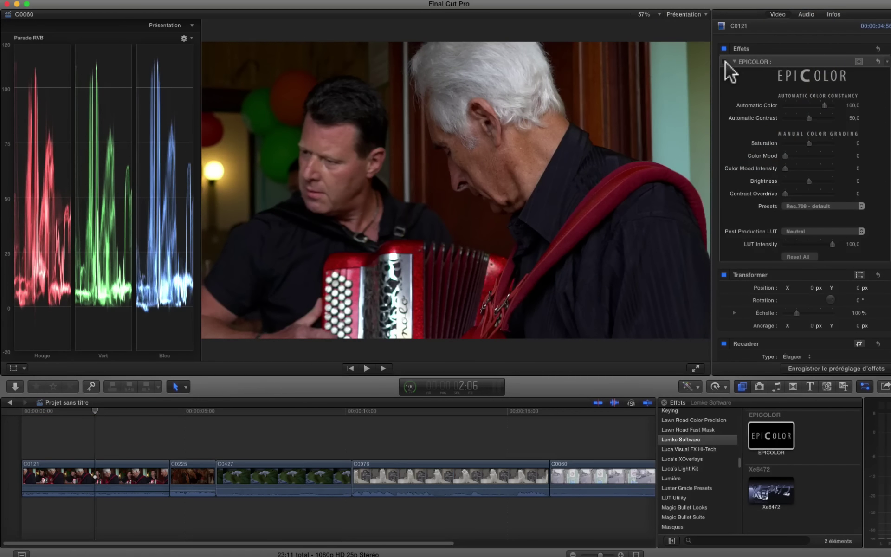
{"action": "left_click", "coordinate": [724, 63]}
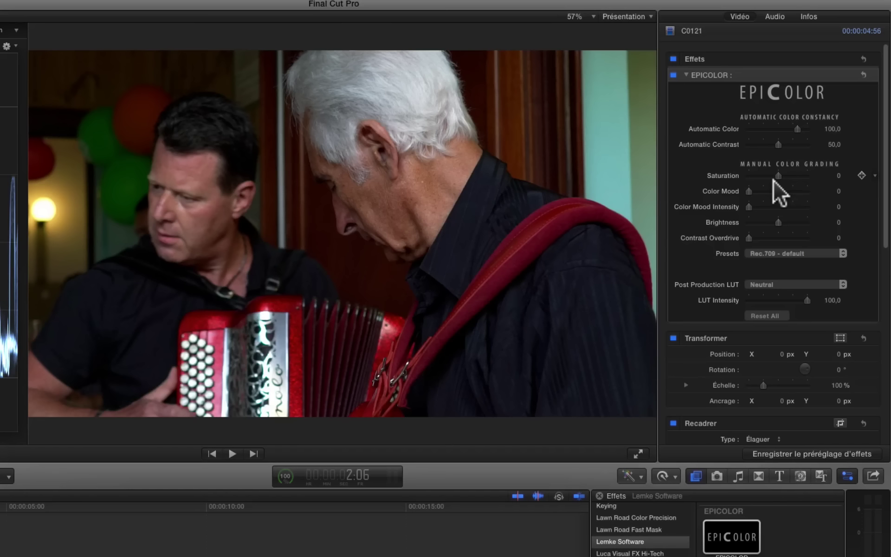
Set EPICOLOR's Saturation to -23 on clip C0121 and compare the image with the effect off and on
{"action": "left_click_drag", "start_coordinate": [778, 174], "coordinate": [770, 175]}
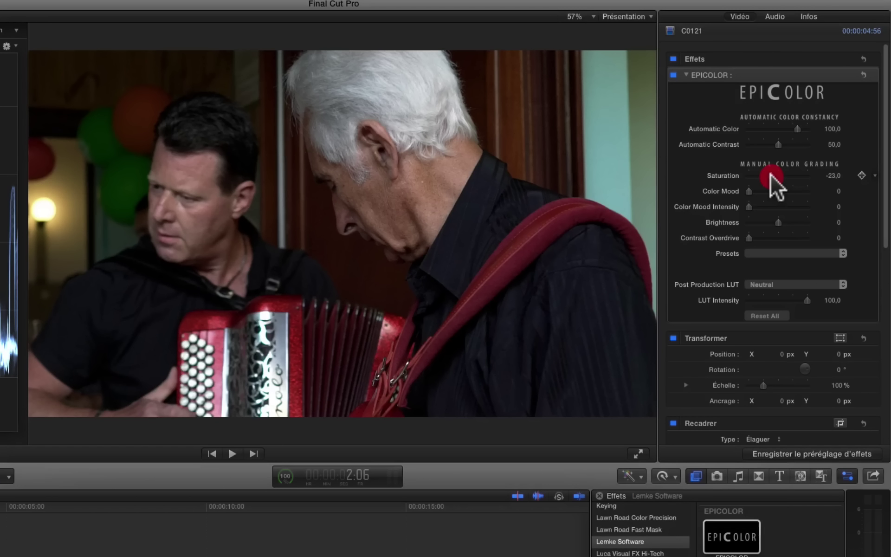
{"action": "left_click_drag", "start_coordinate": [771, 174], "coordinate": [771, 175]}
{"action": "left_click_drag", "start_coordinate": [770, 175], "coordinate": [771, 175]}
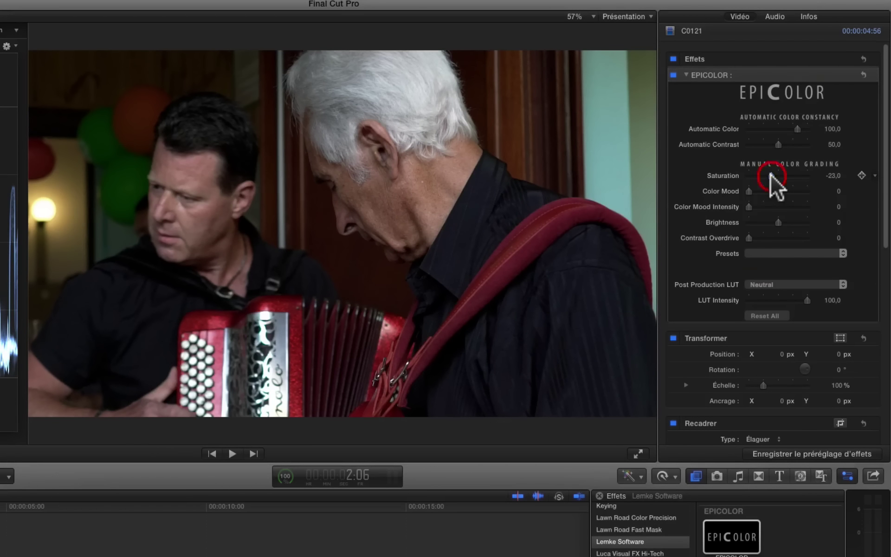
{"action": "left_click", "coordinate": [672, 74]}
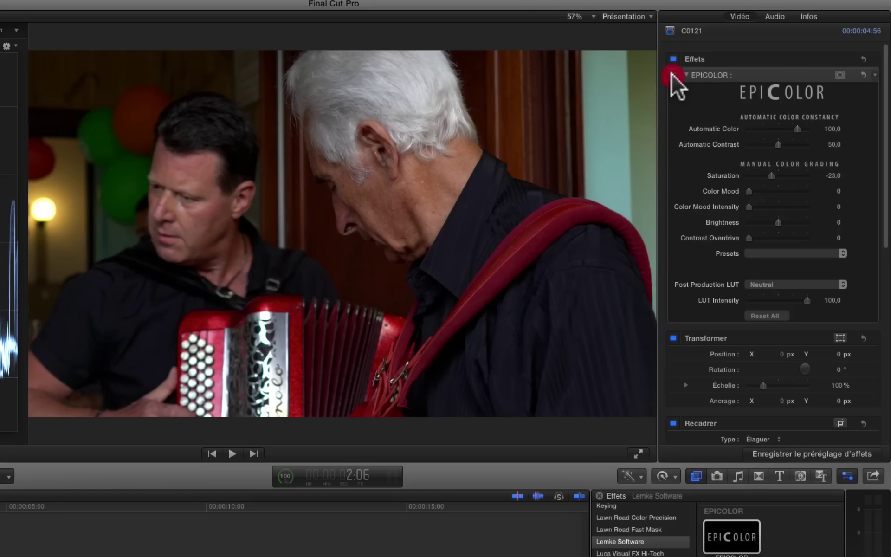
{"action": "left_click", "coordinate": [672, 74]}
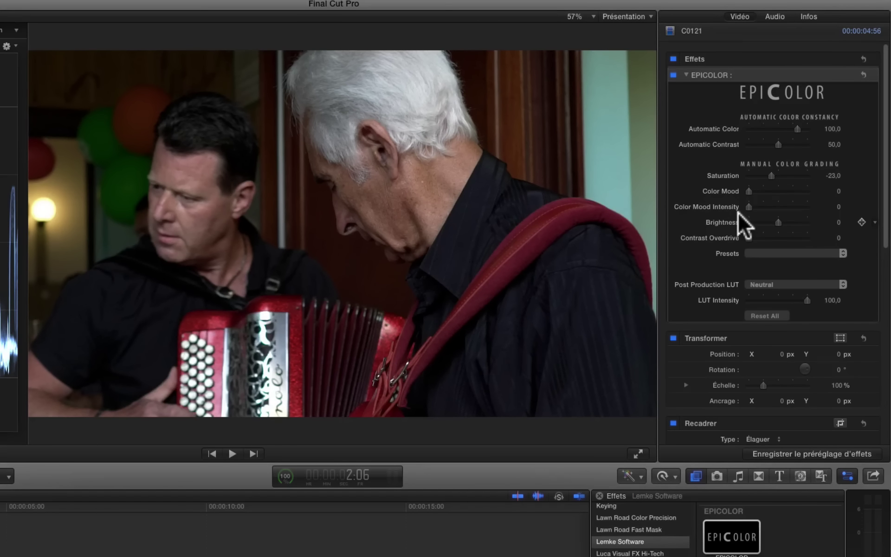
Set EPICOLOR's Color Mood to 16 and Color Mood Intensity to 12 on clip C0121, comparing the image with the effect off and on
{"action": "left_click", "coordinate": [808, 207]}
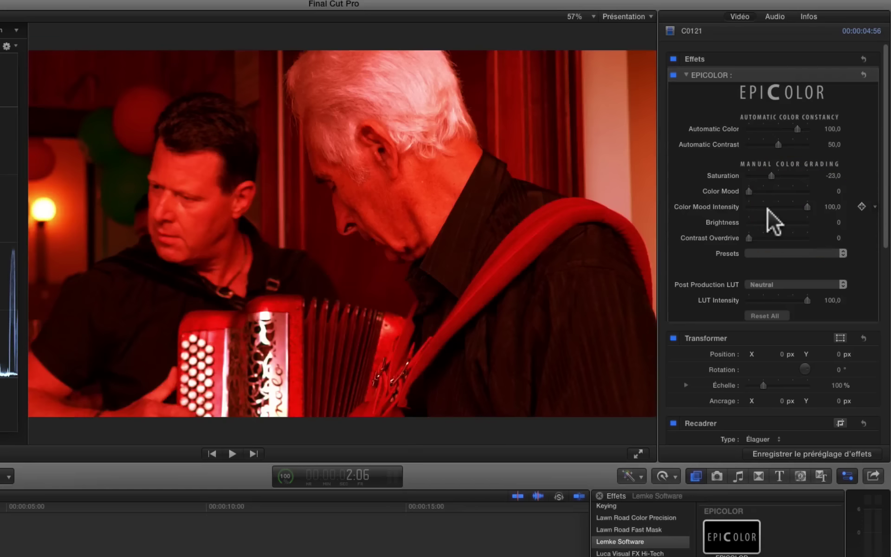
{"action": "left_click_drag", "start_coordinate": [748, 191], "coordinate": [756, 190]}
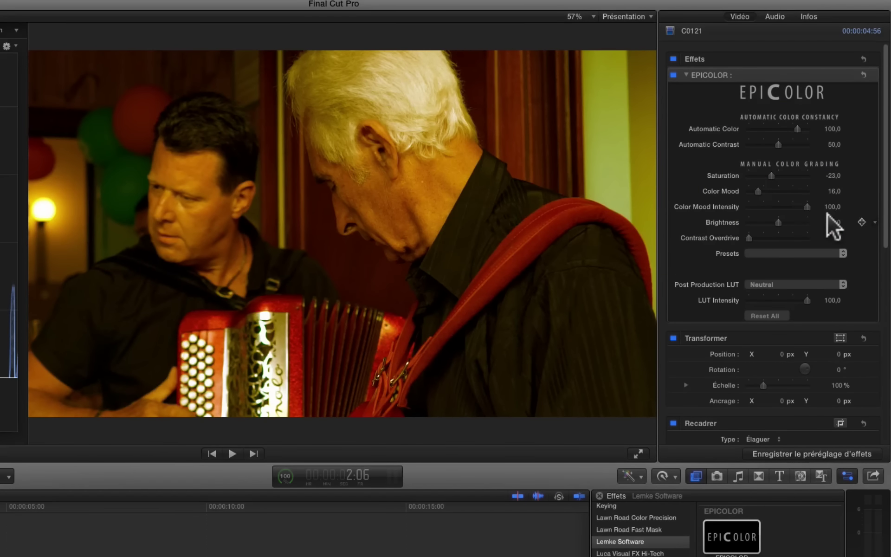
{"action": "left_click_drag", "start_coordinate": [806, 205], "coordinate": [758, 205]}
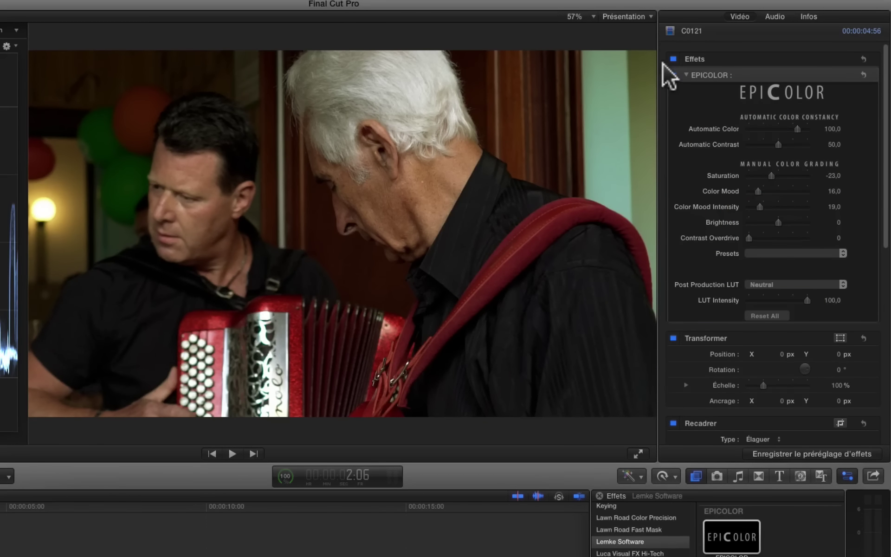
{"action": "left_click", "coordinate": [672, 74]}
{"action": "left_click_drag", "start_coordinate": [759, 207], "coordinate": [753, 207]}
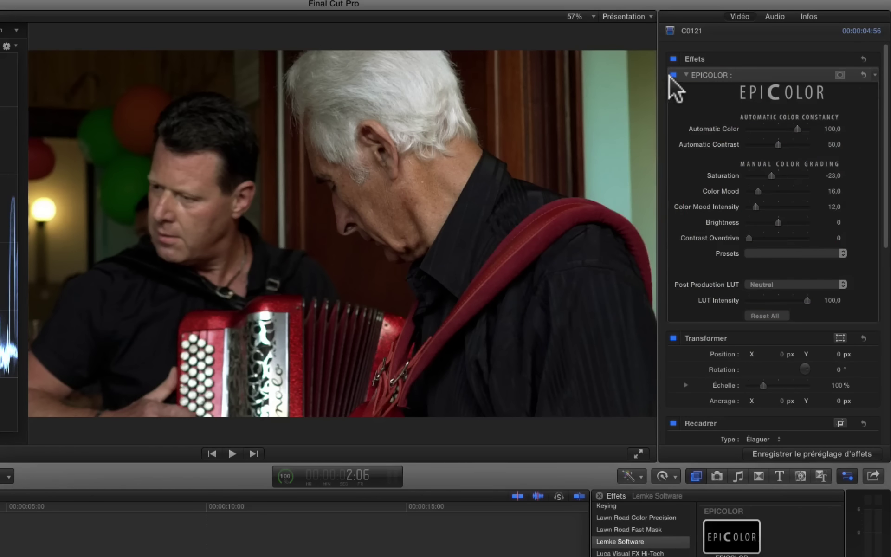
{"action": "left_click", "coordinate": [670, 75]}
Try a slight Brightness adjustment in EPICOLOR on clip C0121 and compare the image with the effect off
{"action": "mouse_move", "coordinate": [778, 222]}
{"action": "left_mouse_down"}
{"action": "mouse_move", "coordinate": [767, 224]}
{"action": "mouse_move", "coordinate": [777, 222]}
{"action": "left_mouse_up"}
{"action": "left_click", "coordinate": [778, 221]}
{"action": "left_click", "coordinate": [671, 74]}
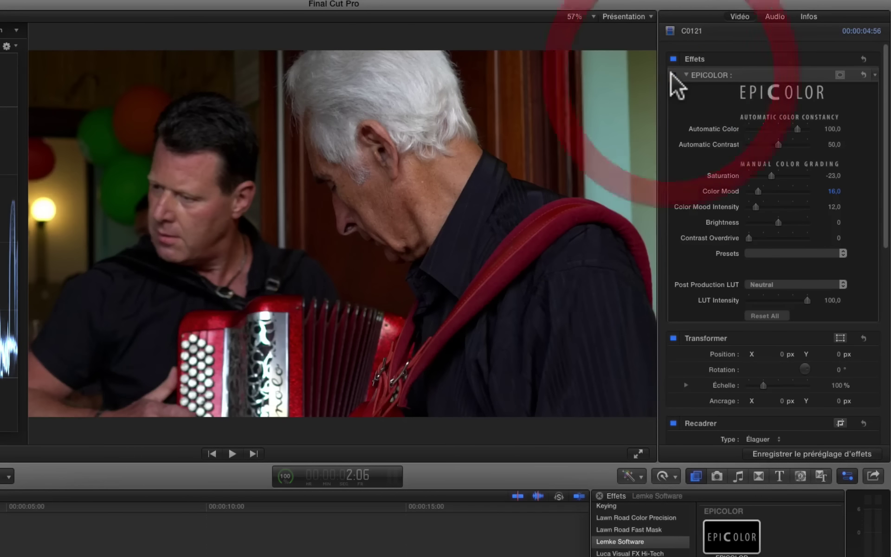
Brighten clip C0225 by adjusting its exposure in the color correction
{"action": "left_click", "coordinate": [25, 519]}
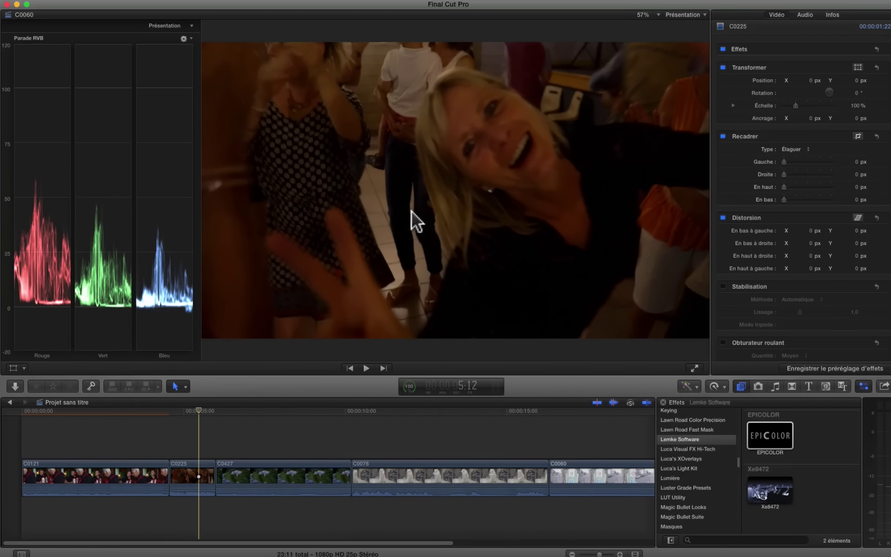
{"action": "key", "text": "super+6"}
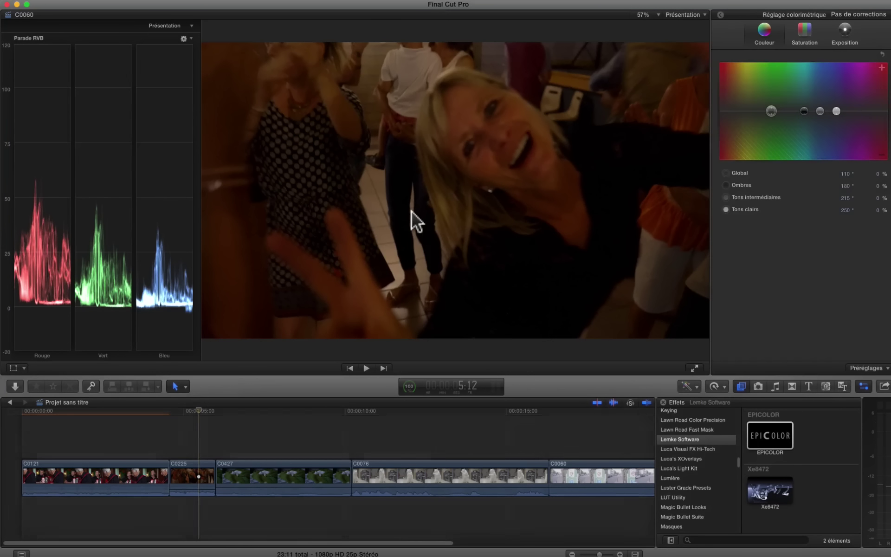
{"action": "left_click", "coordinate": [838, 32]}
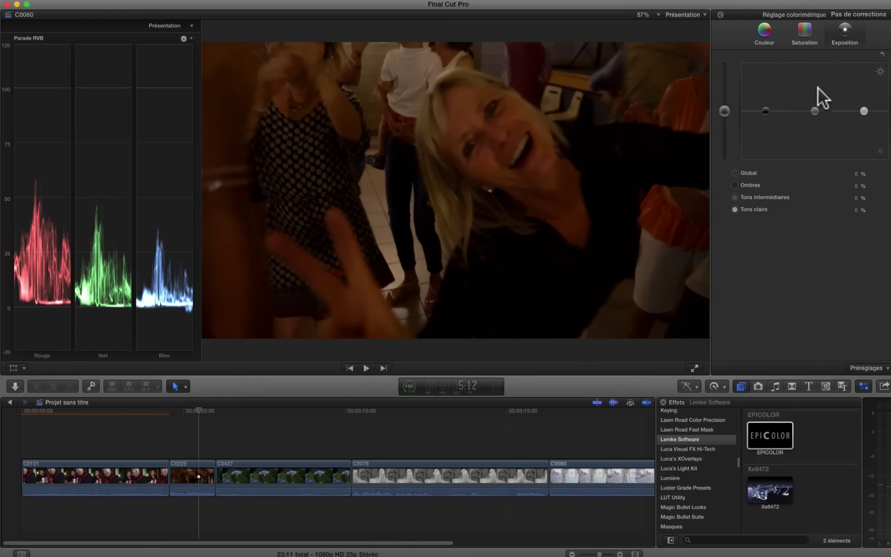
{"action": "left_click_drag", "start_coordinate": [815, 108], "coordinate": [767, 116]}
Set clip C0225's saturation to -10% shadows, 13% midtones and -13% highlights, and compare the image with the correction off and on
{"action": "left_click", "coordinate": [805, 30]}
{"action": "left_click_drag", "start_coordinate": [863, 111], "coordinate": [866, 117]}
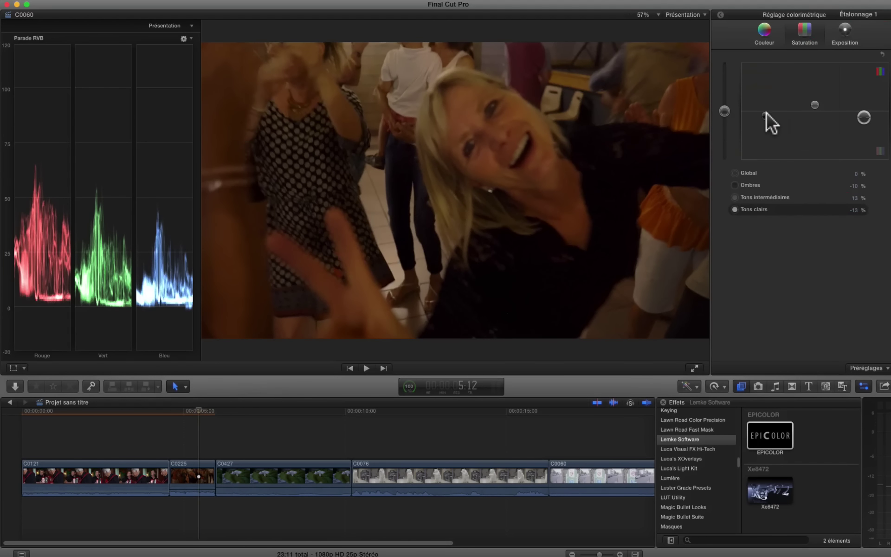
{"action": "left_click_drag", "start_coordinate": [767, 114], "coordinate": [766, 116]}
{"action": "left_click", "coordinate": [718, 14]}
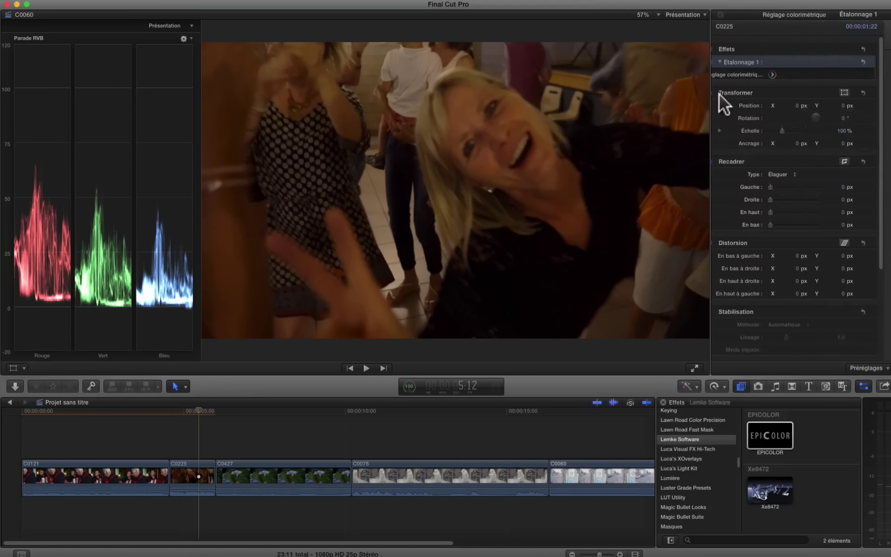
{"action": "left_click", "coordinate": [722, 63]}
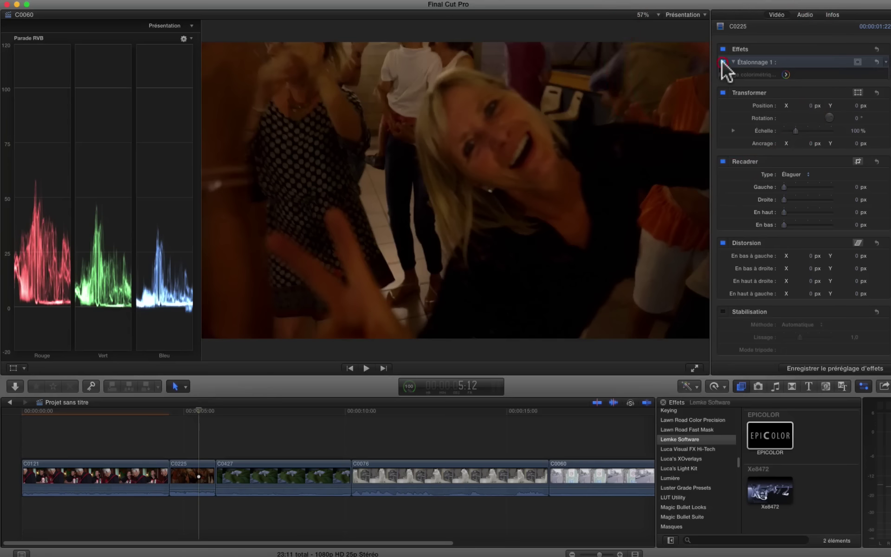
{"action": "left_click", "coordinate": [722, 62]}
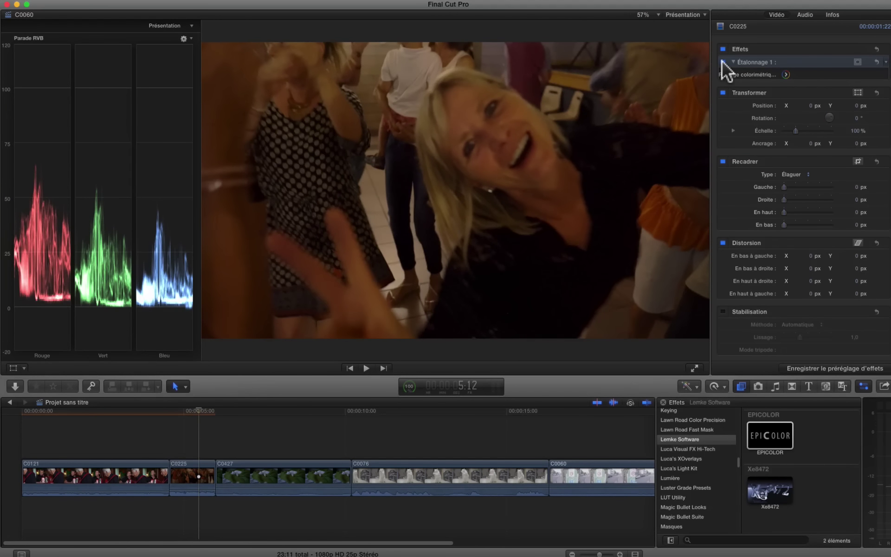
Apply the EPICOLOR effect to clip C0225 and compare its image and RGB parade with the effect off and on
{"action": "left_click_drag", "start_coordinate": [774, 453], "coordinate": [195, 477]}
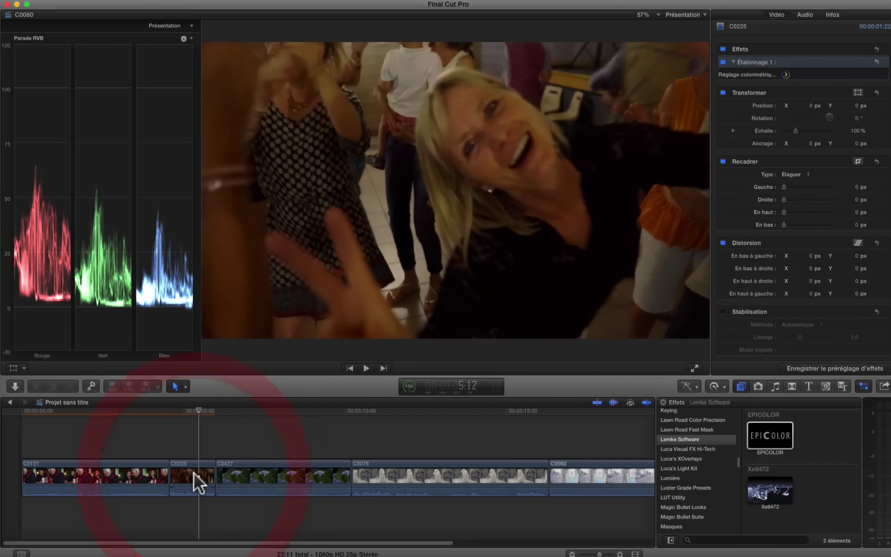
{"action": "left_click", "coordinate": [722, 87]}
{"action": "left_click", "coordinate": [722, 87]}
{"action": "left_click", "coordinate": [722, 87]}
{"action": "left_click", "coordinate": [722, 88]}
{"action": "left_click", "coordinate": [722, 87]}
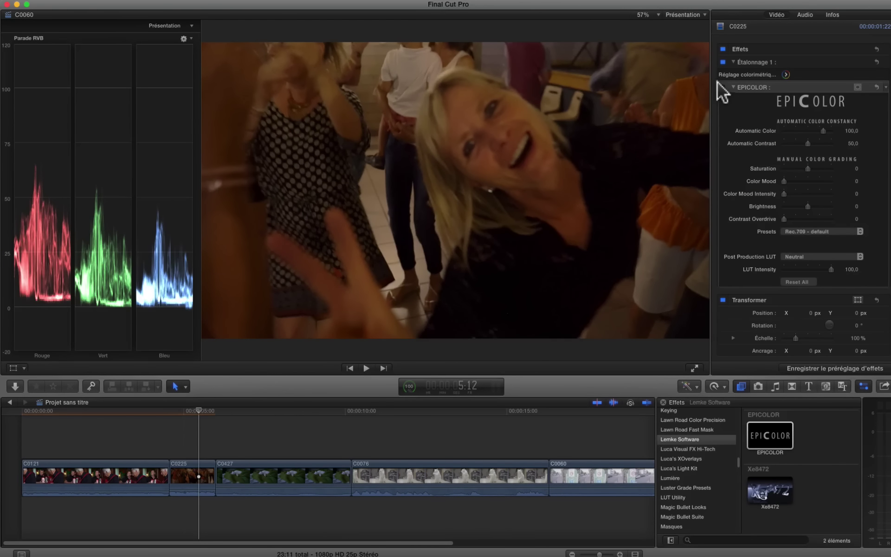
{"action": "left_click", "coordinate": [722, 87]}
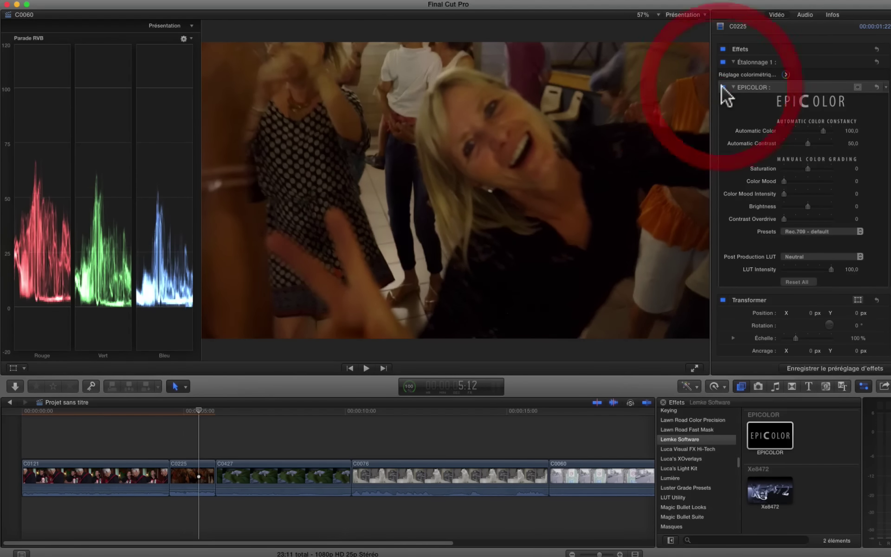
{"action": "left_click", "coordinate": [722, 86]}
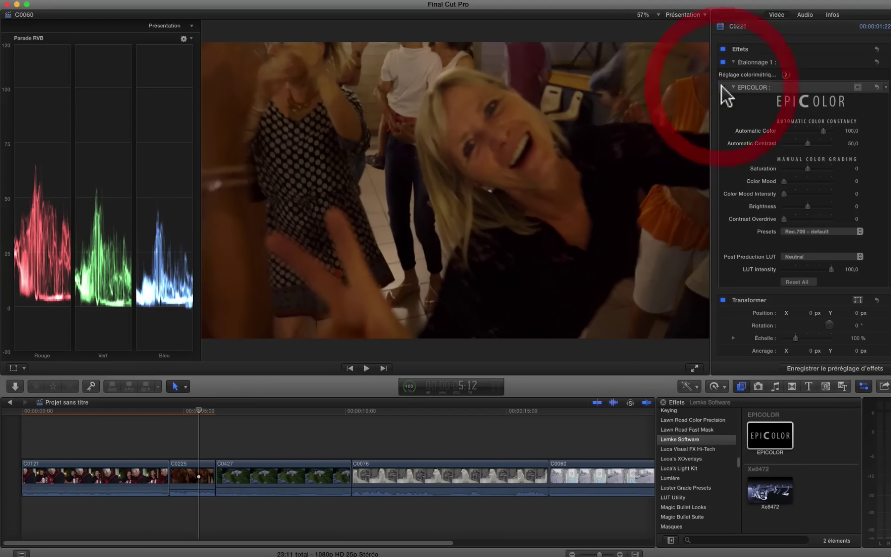
{"action": "left_click", "coordinate": [722, 87]}
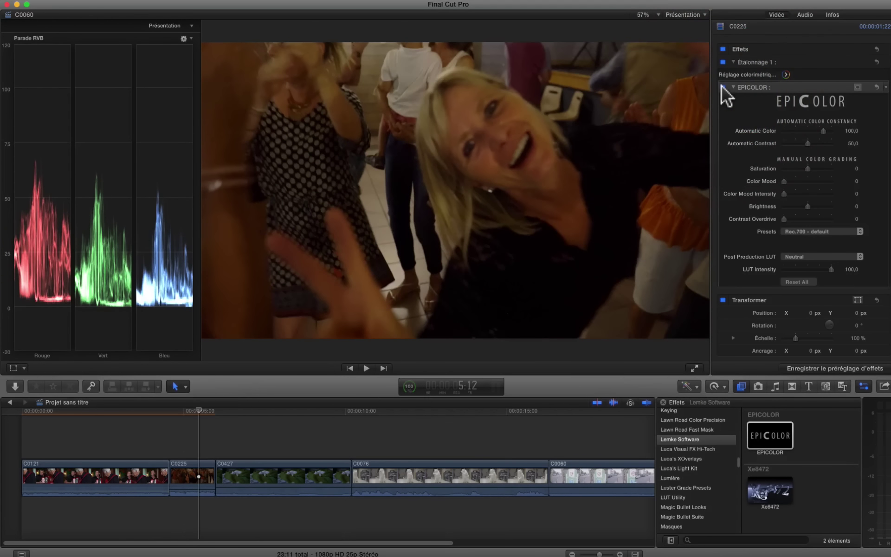
{"action": "left_click", "coordinate": [722, 86]}
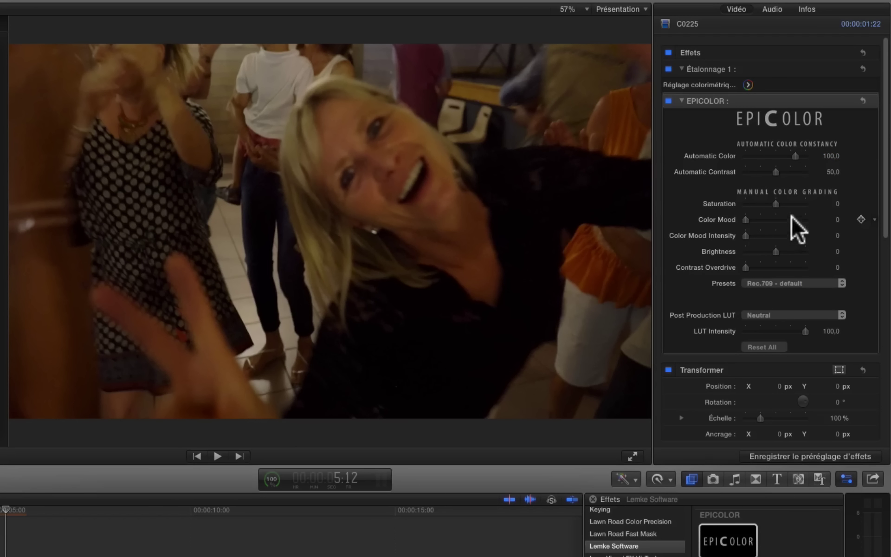
Adjust clip C0225's EPICOLOR grade to Saturation 10, Color Mood 5 and Color Mood Intensity 10
{"action": "left_click_drag", "start_coordinate": [777, 203], "coordinate": [771, 202]}
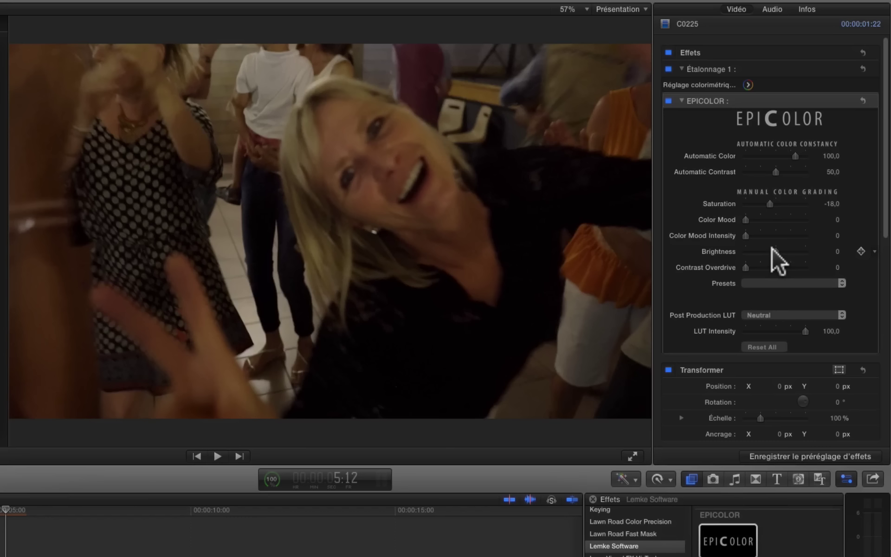
{"action": "left_click_drag", "start_coordinate": [775, 250], "coordinate": [752, 267]}
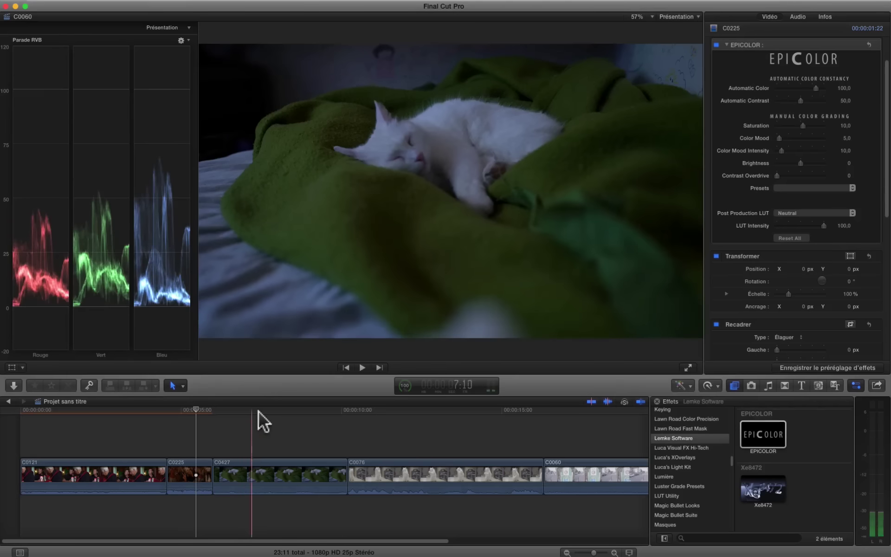
Apply the EPICOLOR effect to clip C0427 and compare its image and RGB parade with the effect off and on
{"action": "left_click", "coordinate": [263, 410]}
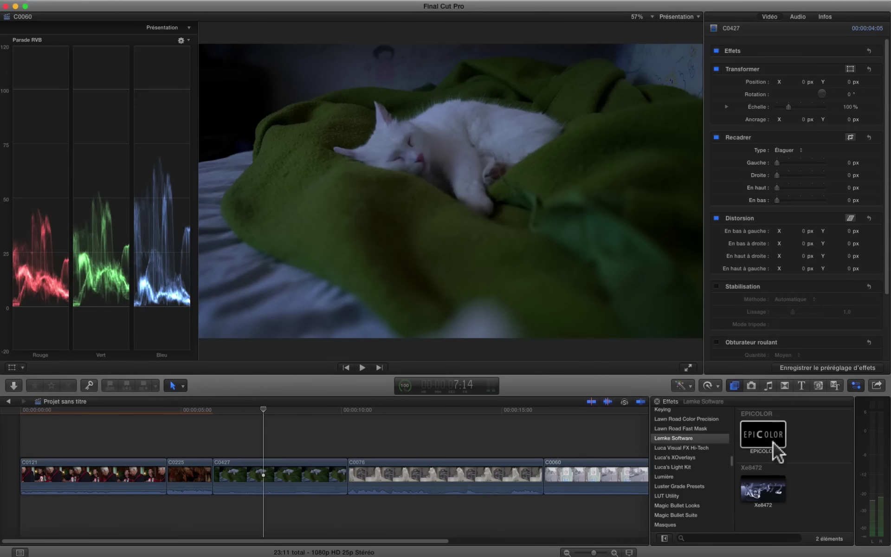
{"action": "left_click_drag", "start_coordinate": [773, 443], "coordinate": [244, 477]}
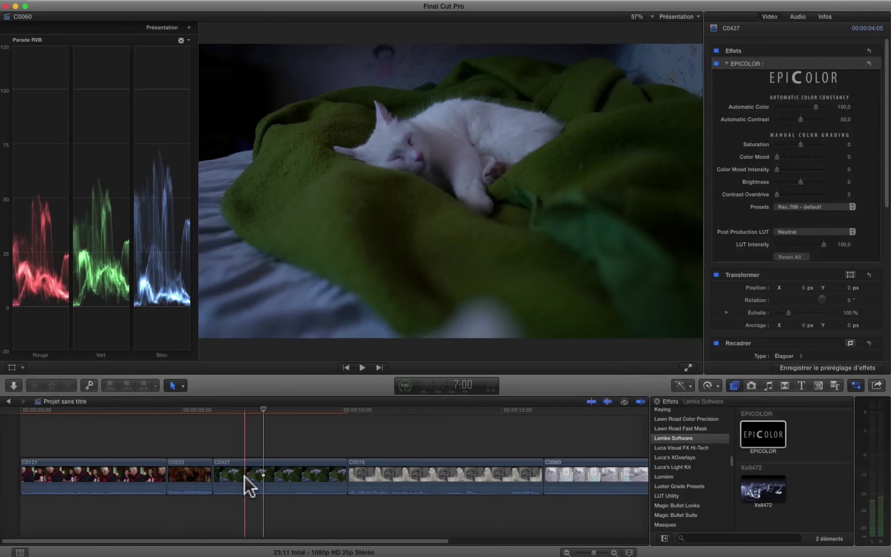
{"action": "left_click", "coordinate": [718, 62]}
{"action": "left_click", "coordinate": [717, 63]}
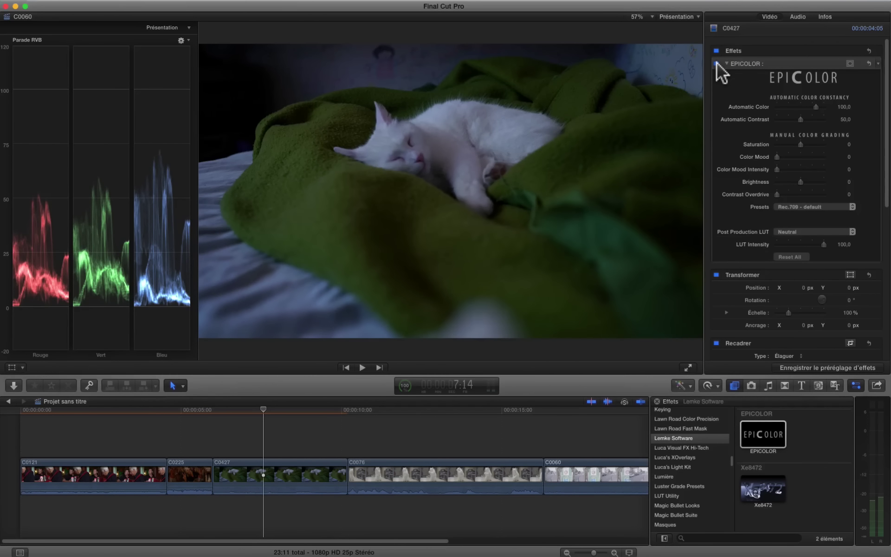
{"action": "left_click", "coordinate": [717, 63]}
{"action": "left_click", "coordinate": [717, 63]}
{"action": "left_click", "coordinate": [717, 63]}
{"action": "left_click", "coordinate": [717, 63]}
{"action": "left_click", "coordinate": [716, 64]}
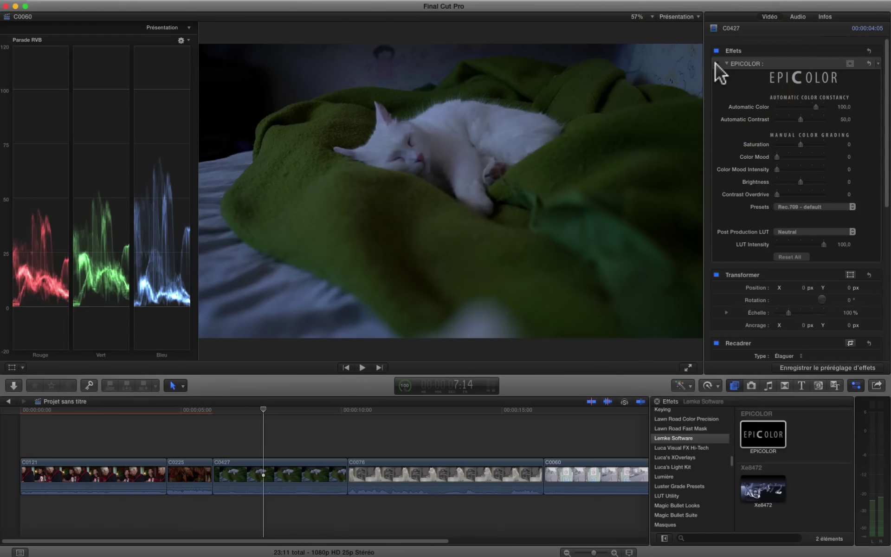
{"action": "left_click", "coordinate": [716, 63]}
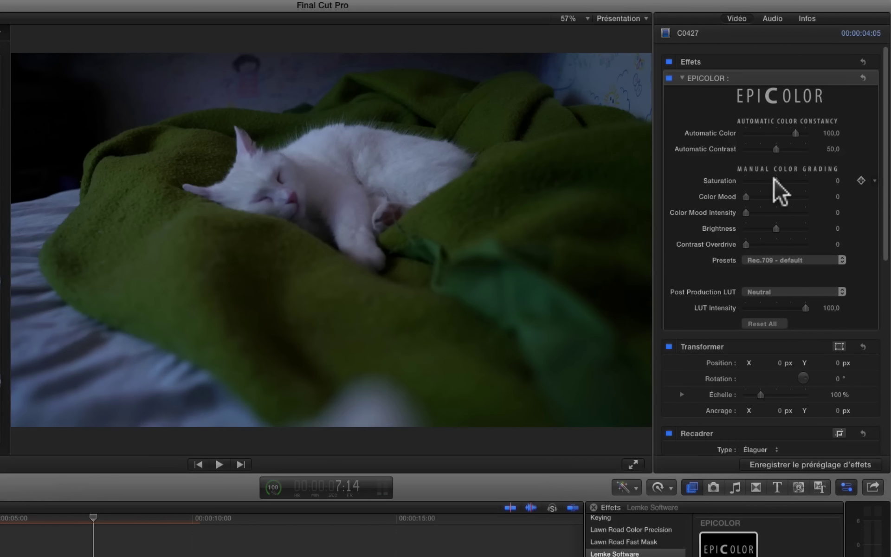
Set clip C0427's EPICOLOR Saturation to 37, Color Mood to 9 and Color Mood Intensity to 24, and compare the image with the effect off
{"action": "left_click_drag", "start_coordinate": [775, 180], "coordinate": [787, 179]}
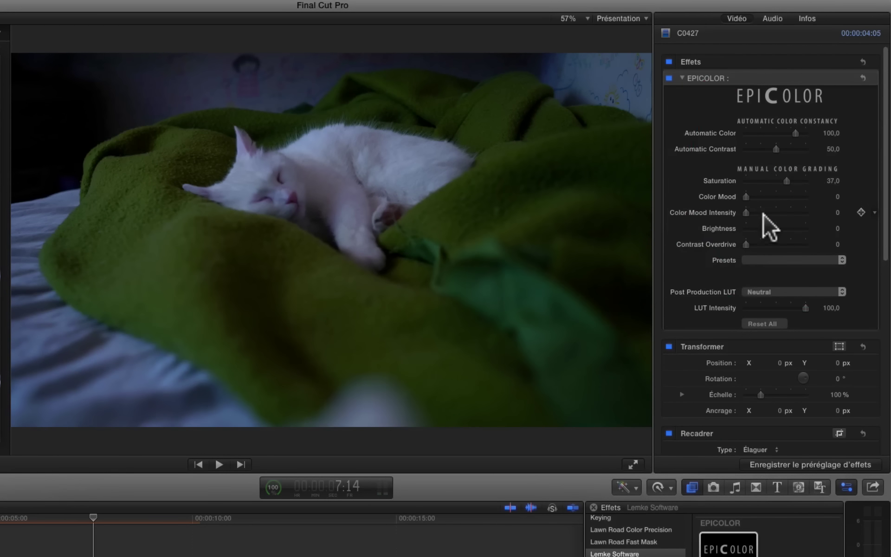
{"action": "left_click_drag", "start_coordinate": [747, 213], "coordinate": [817, 213]}
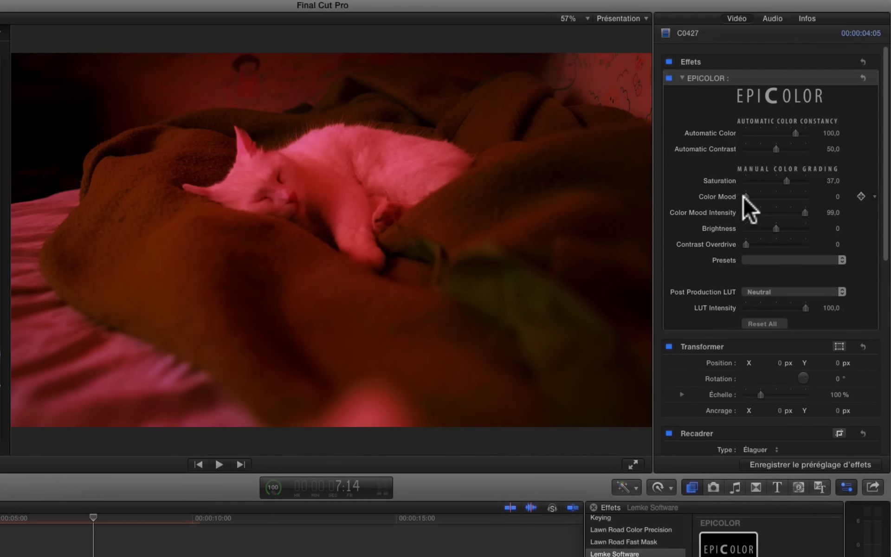
{"action": "left_click_drag", "start_coordinate": [744, 196], "coordinate": [749, 194]}
{"action": "left_click_drag", "start_coordinate": [806, 213], "coordinate": [749, 215]}
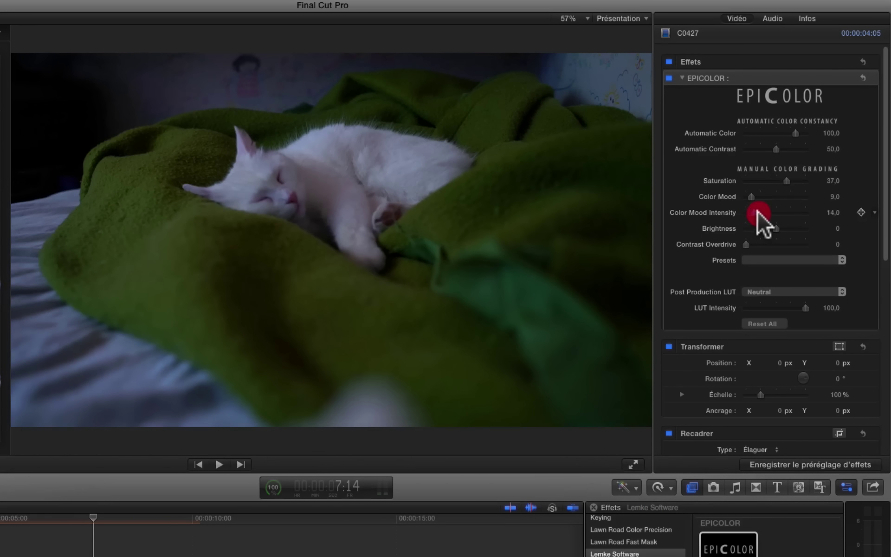
{"action": "left_click_drag", "start_coordinate": [757, 213], "coordinate": [761, 213]}
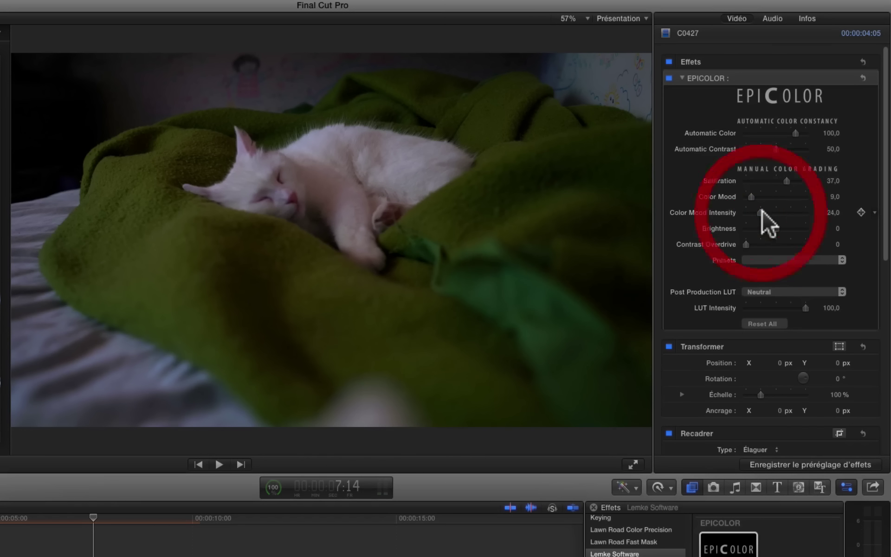
{"action": "left_click", "coordinate": [669, 78]}
{"action": "left_click", "coordinate": [669, 78]}
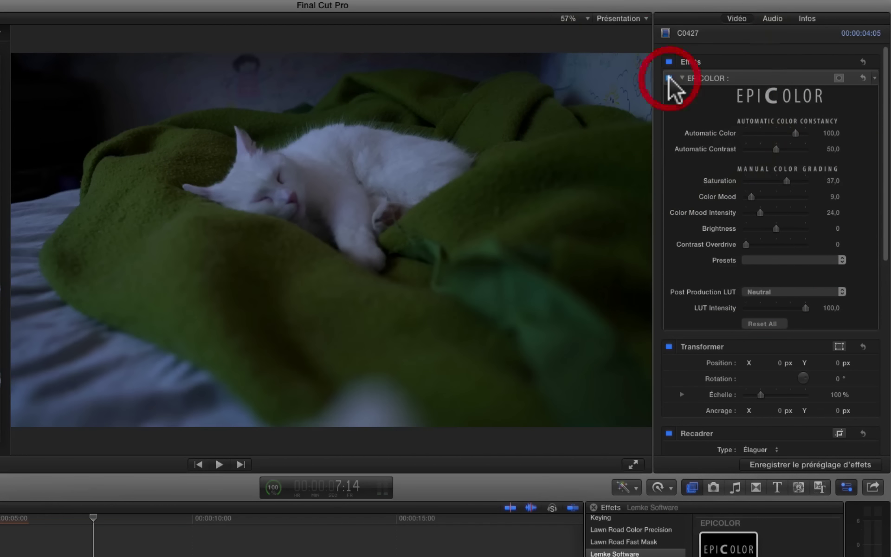
{"action": "left_click", "coordinate": [669, 78]}
{"action": "left_click", "coordinate": [669, 78]}
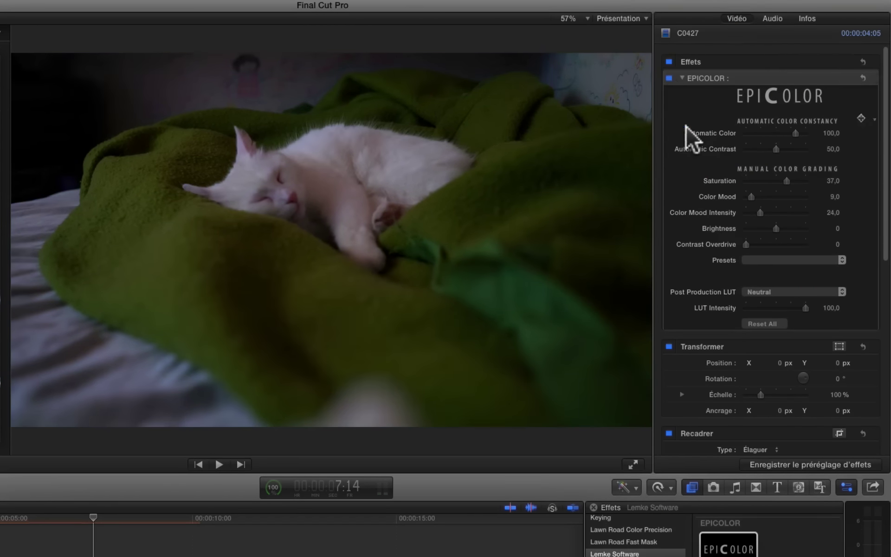
Refine clip C0427's Color Mood to 16 and Color Mood Intensity to 22, and compare the image with the effect off and on
{"action": "left_click", "coordinate": [760, 213]}
{"action": "left_click_drag", "start_coordinate": [758, 211], "coordinate": [748, 199]}
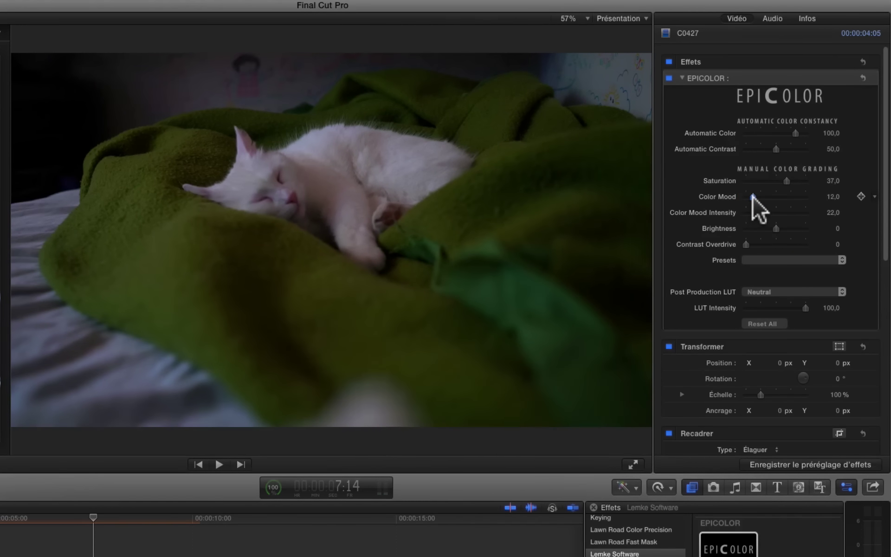
{"action": "left_click_drag", "start_coordinate": [756, 198], "coordinate": [756, 224]}
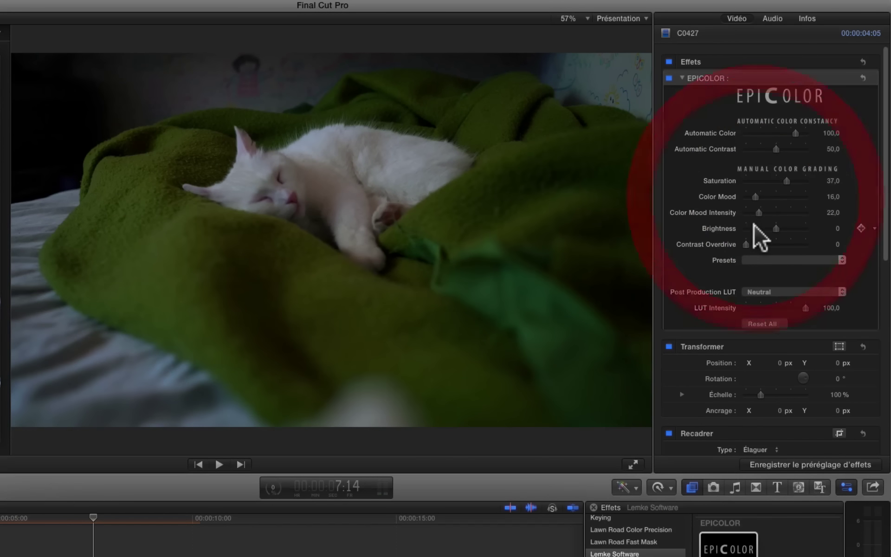
{"action": "left_click", "coordinate": [668, 78]}
{"action": "left_click", "coordinate": [668, 79]}
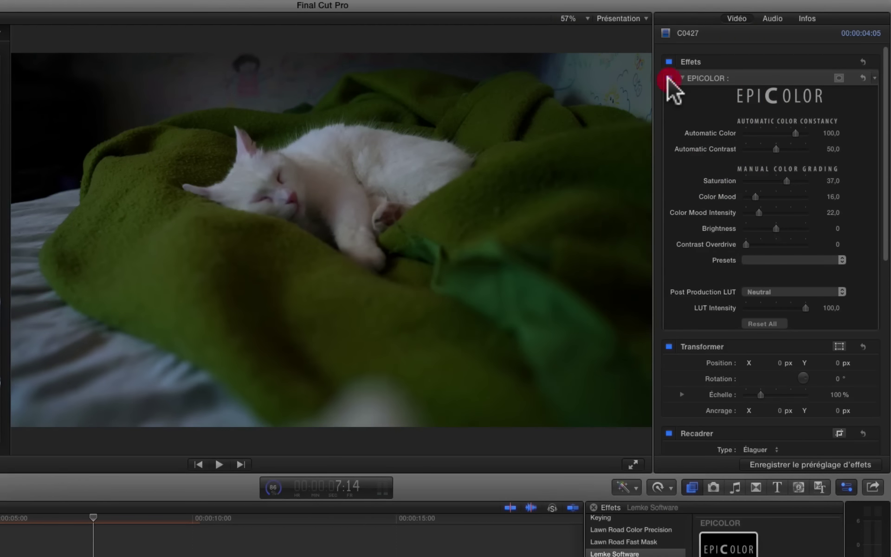
{"action": "left_click", "coordinate": [668, 79]}
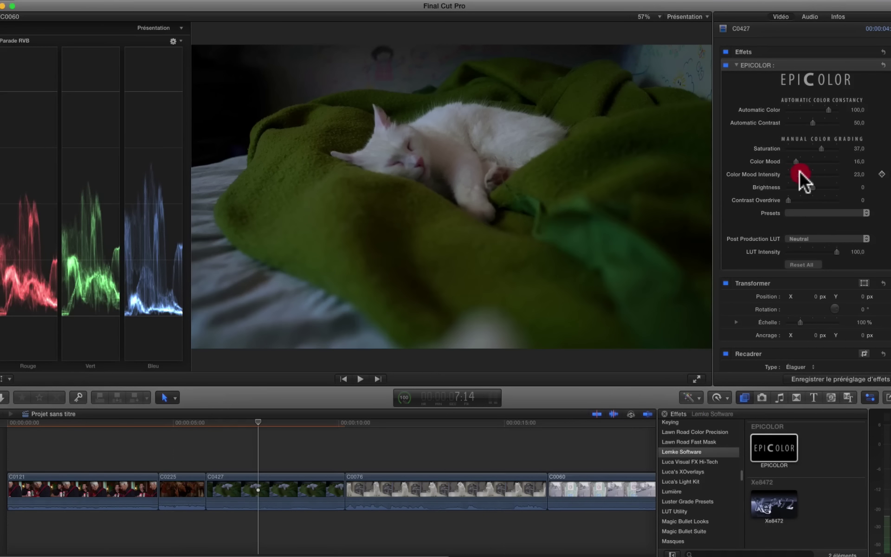
Set Color Mood Intensity to 16 and Contrast Overdrive to 11 on clip C0427
{"action": "mouse_move", "coordinate": [799, 172]}
{"action": "left_mouse_down"}
{"action": "mouse_move", "coordinate": [810, 170]}
{"action": "mouse_move", "coordinate": [796, 173]}
{"action": "left_mouse_up"}
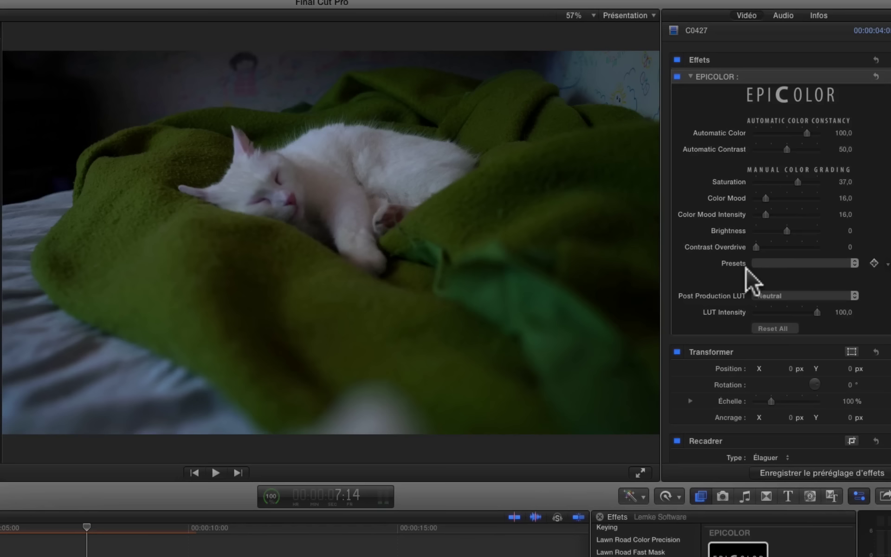
{"action": "left_click_drag", "start_coordinate": [761, 246], "coordinate": [759, 246]}
{"action": "left_click", "coordinate": [760, 246]}
Try the EPICOLOR-Black, LUT-1-STD and LUT-2-STD looks as the Post Production LUT on clip C0427
{"action": "scroll", "coordinate": [711, 255], "scroll_direction": "down", "scroll_amount": 3}
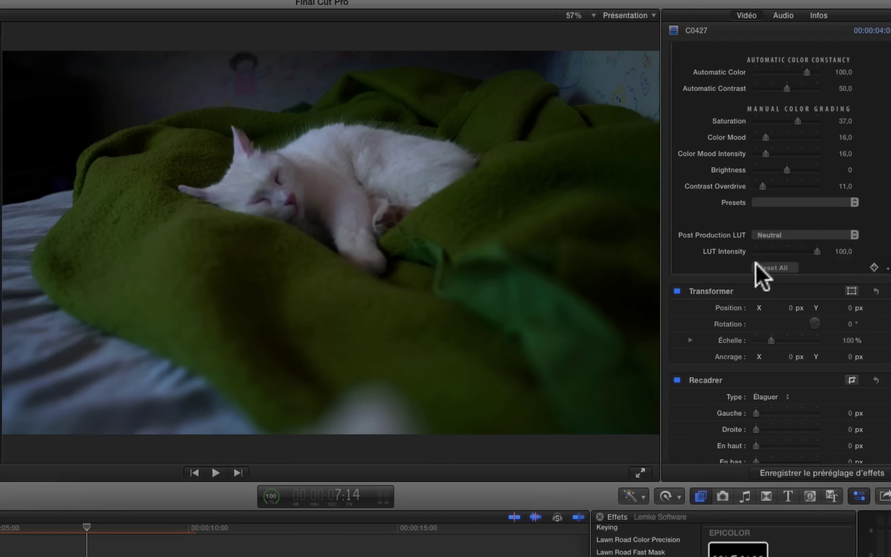
{"action": "left_click", "coordinate": [851, 230]}
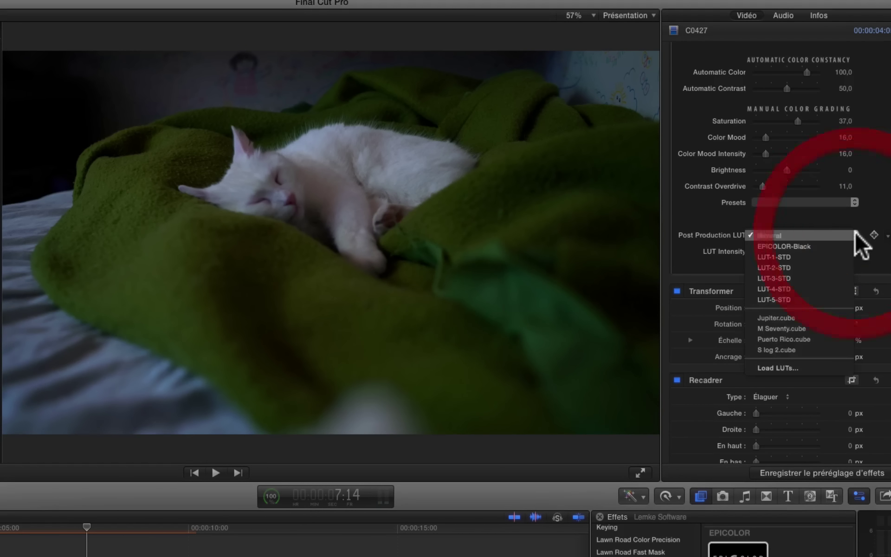
{"action": "left_click", "coordinate": [828, 246]}
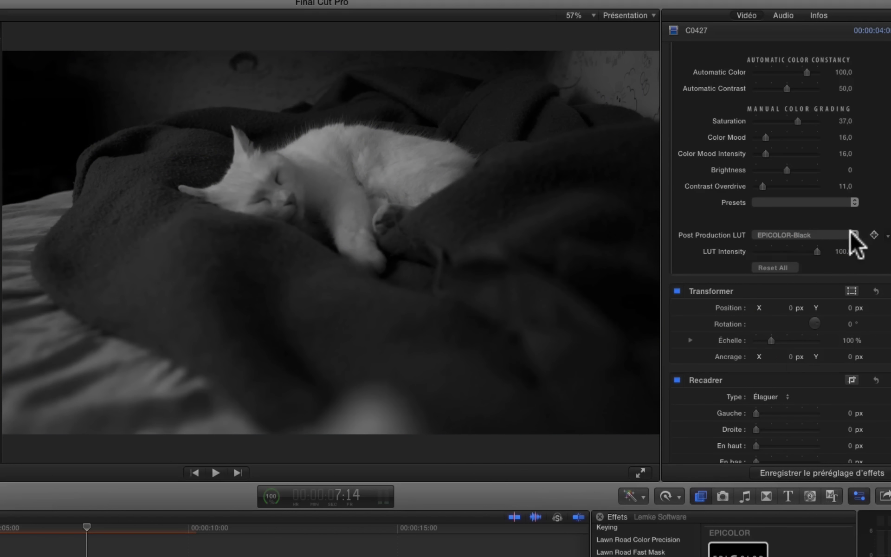
{"action": "left_click", "coordinate": [850, 230]}
{"action": "left_click", "coordinate": [850, 246]}
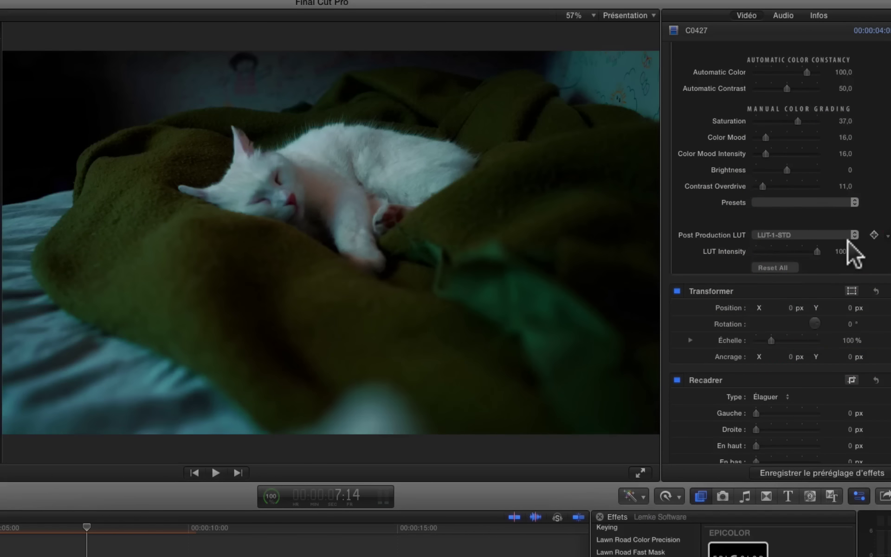
{"action": "left_click", "coordinate": [850, 232]}
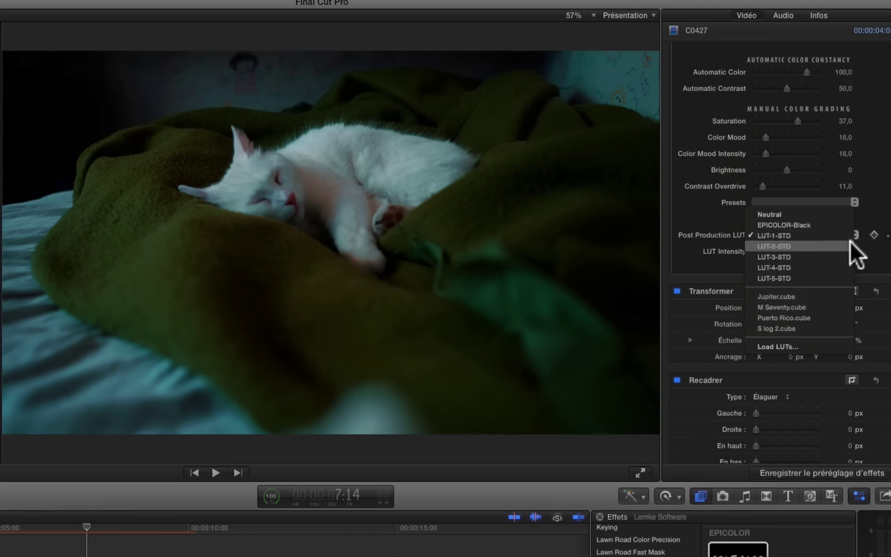
{"action": "left_click", "coordinate": [849, 240]}
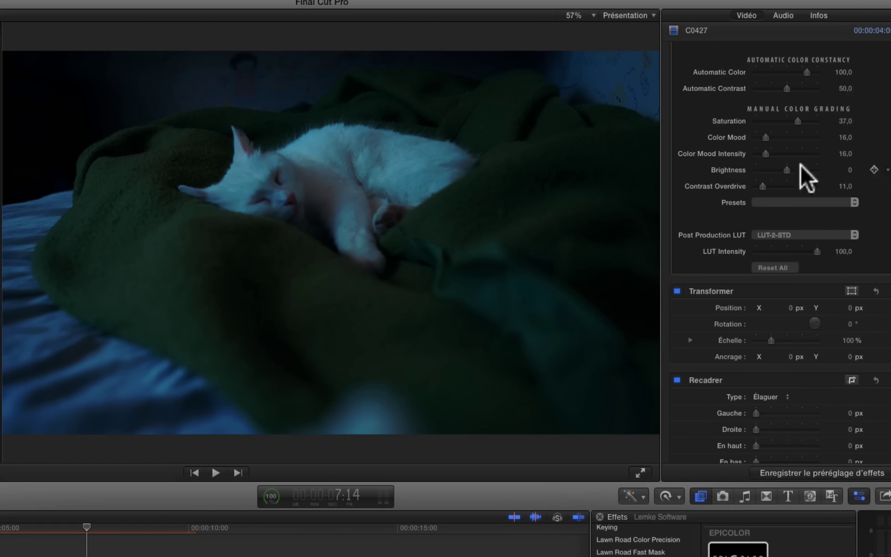
Set Color Mood Intensity and Contrast Overdrive to 0, and use LUT-3-STD as Post Production LUT with LUT Intensity 81
{"action": "left_click_drag", "start_coordinate": [770, 154], "coordinate": [717, 149]}
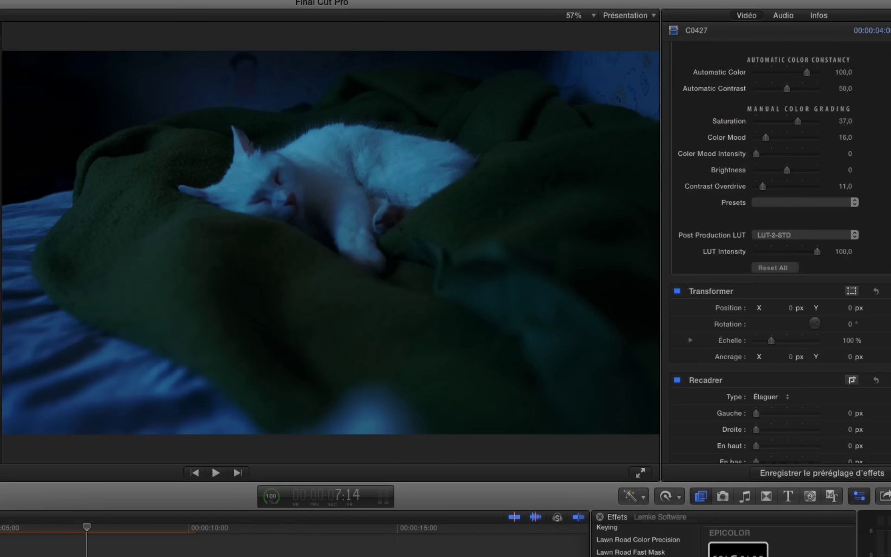
{"action": "left_click", "coordinate": [849, 234]}
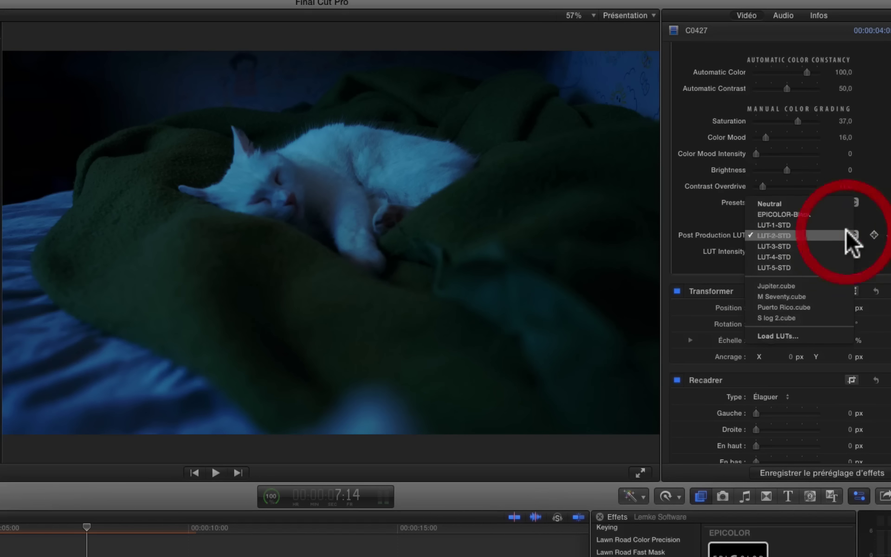
{"action": "left_click", "coordinate": [841, 246]}
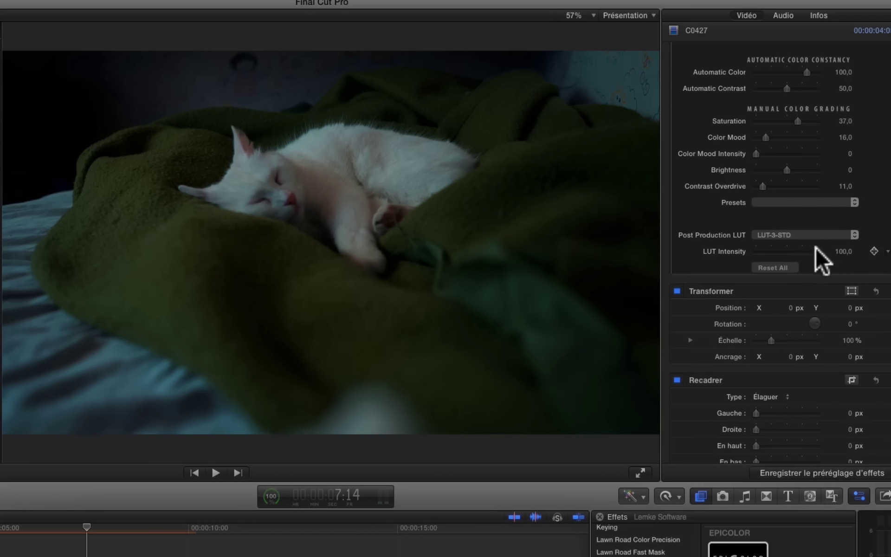
{"action": "left_click_drag", "start_coordinate": [785, 245], "coordinate": [801, 260]}
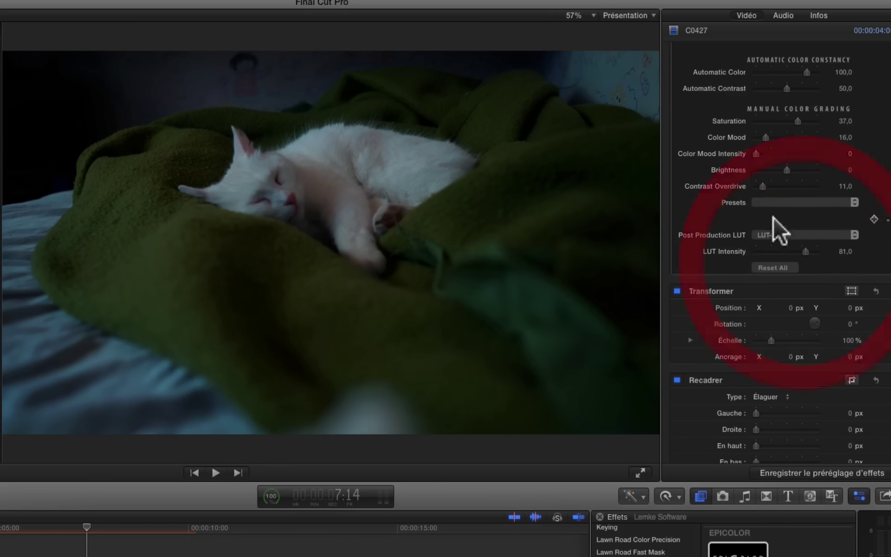
{"action": "left_click_drag", "start_coordinate": [762, 185], "coordinate": [740, 186]}
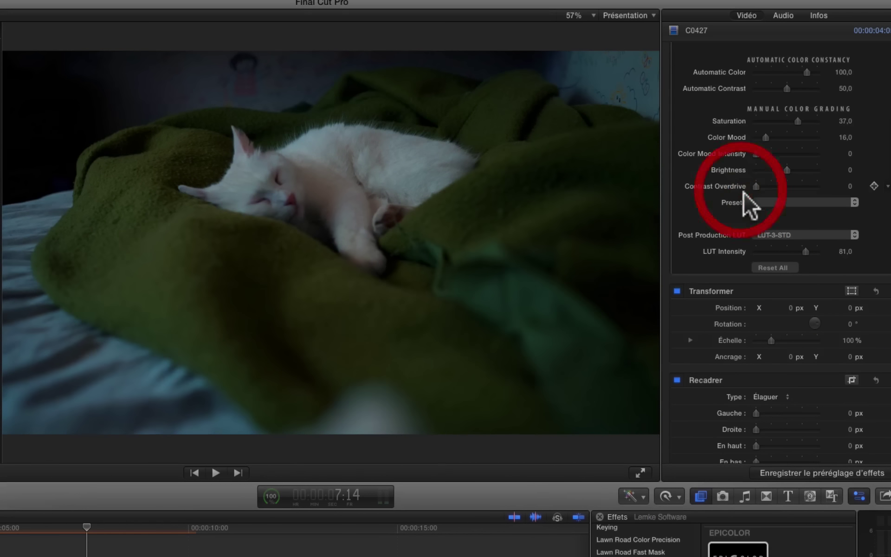
Try LUT-4-STD and LUT-5-STD as the Post Production LUT on clip C0427
{"action": "left_click", "coordinate": [838, 235]}
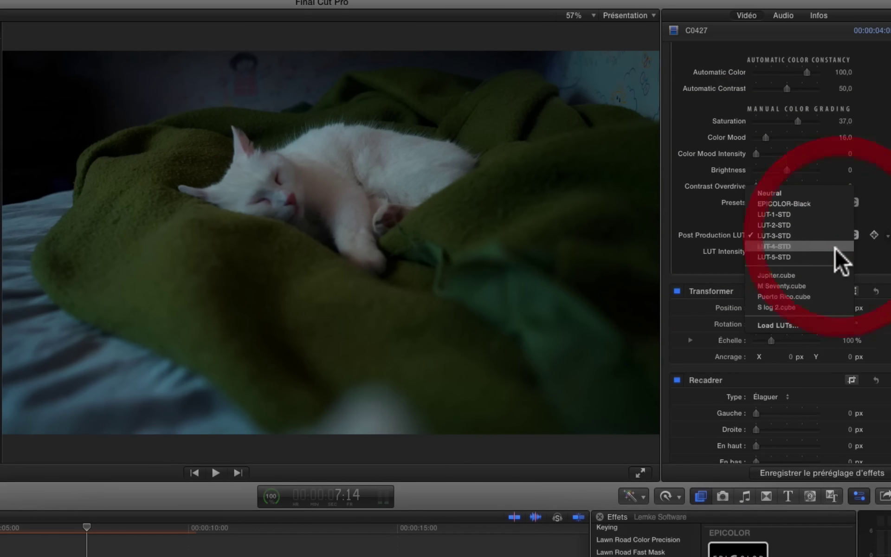
{"action": "left_click", "coordinate": [835, 245]}
{"action": "left_click", "coordinate": [835, 238]}
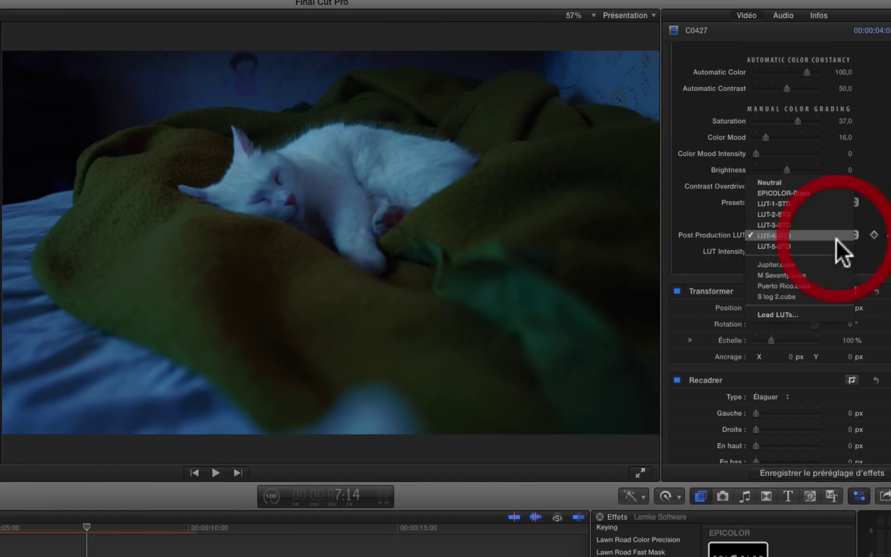
{"action": "left_click", "coordinate": [831, 248]}
{"action": "left_click", "coordinate": [836, 232]}
{"action": "left_click", "coordinate": [834, 240]}
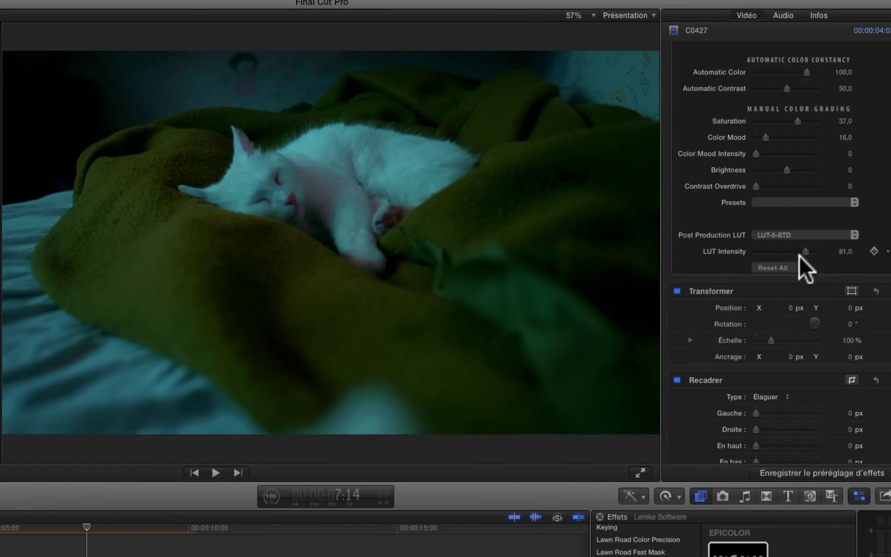
Load CineMagic3 MK2.cube from the CineMagic folder of LUTs on DDStock 1 as the Post Production LUT for clip C0427
{"action": "left_click", "coordinate": [846, 231]}
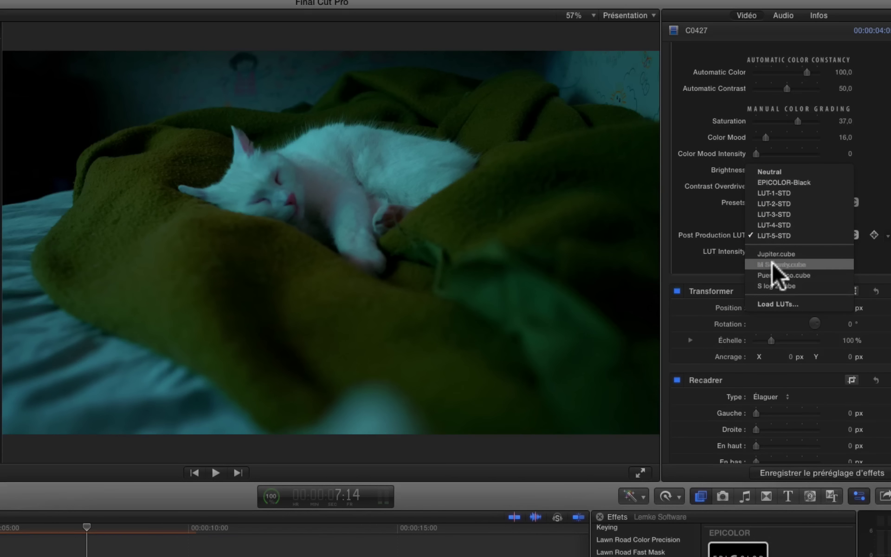
{"action": "left_click", "coordinate": [766, 299]}
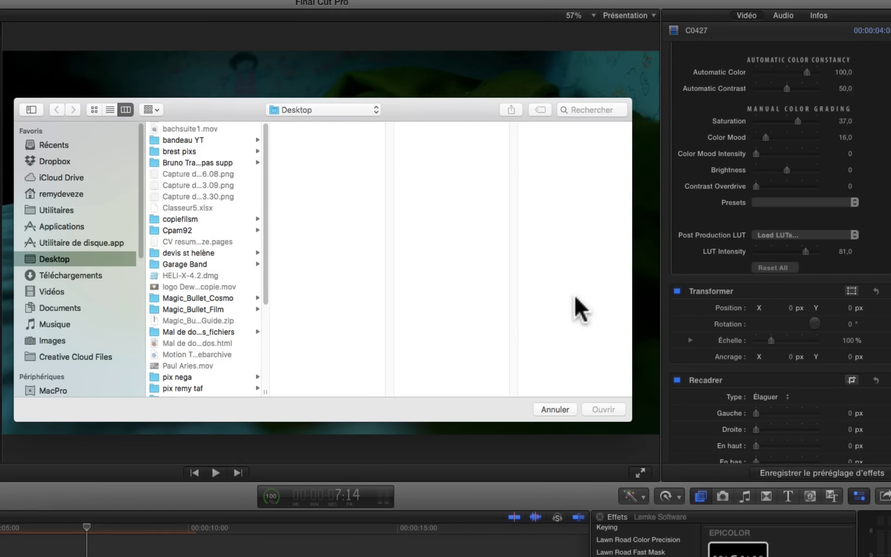
{"action": "scroll", "coordinate": [59, 311], "scroll_direction": "down", "scroll_amount": 2}
{"action": "scroll", "coordinate": [59, 311], "scroll_direction": "down", "scroll_amount": 5}
{"action": "scroll", "coordinate": [64, 324], "scroll_direction": "up", "scroll_amount": 3}
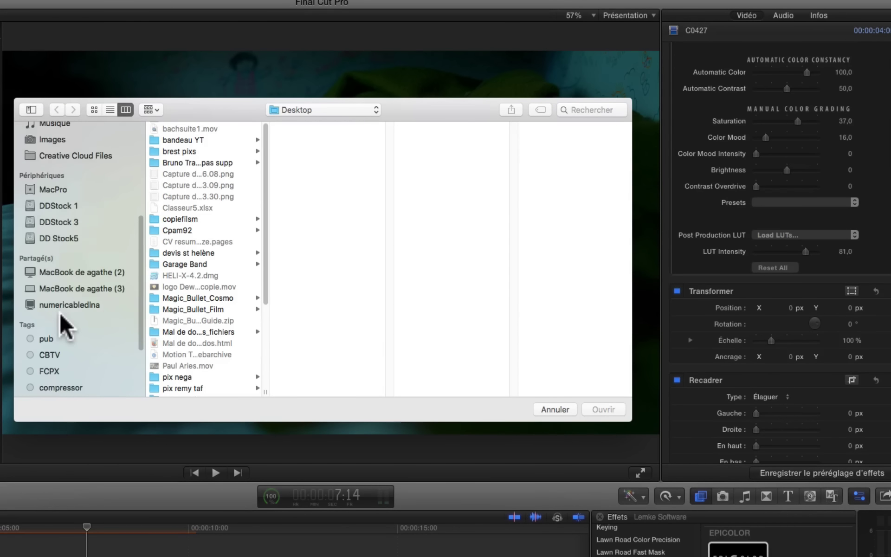
{"action": "left_click", "coordinate": [41, 204]}
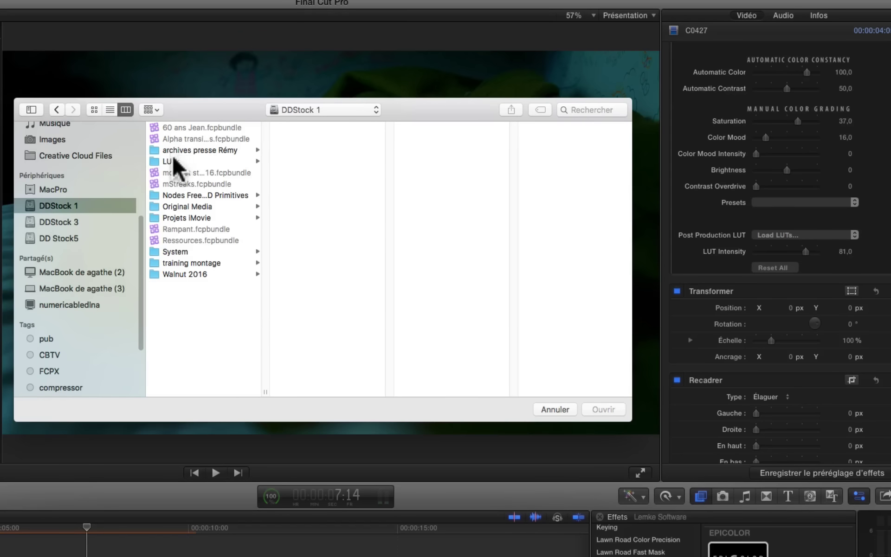
{"action": "left_click", "coordinate": [172, 161]}
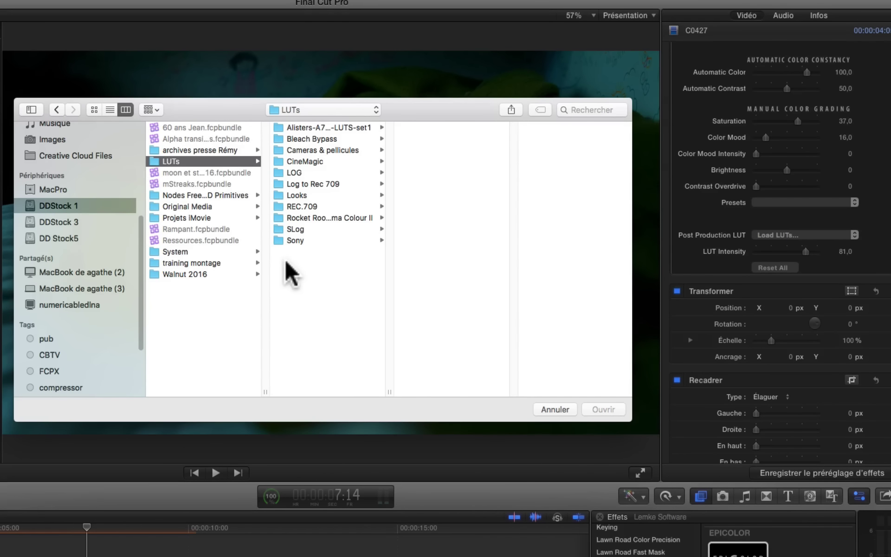
{"action": "left_click", "coordinate": [308, 162]}
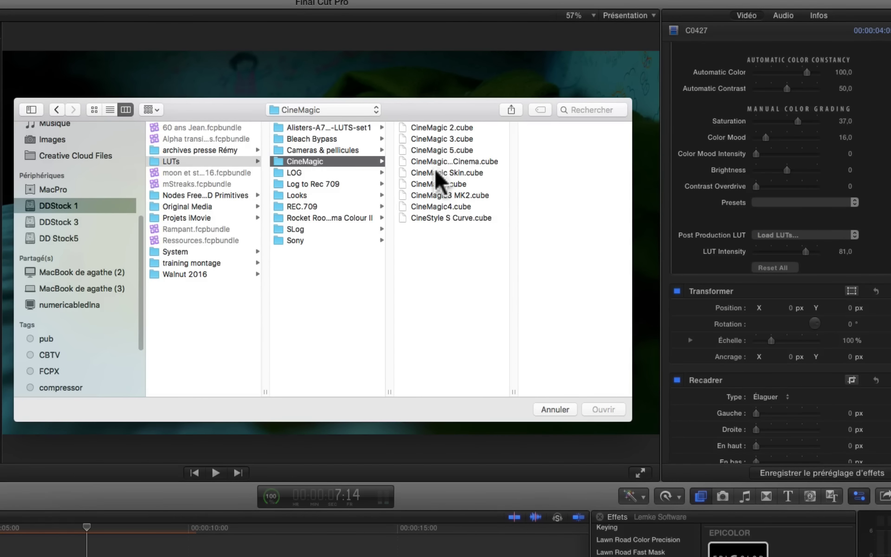
{"action": "left_click", "coordinate": [430, 194]}
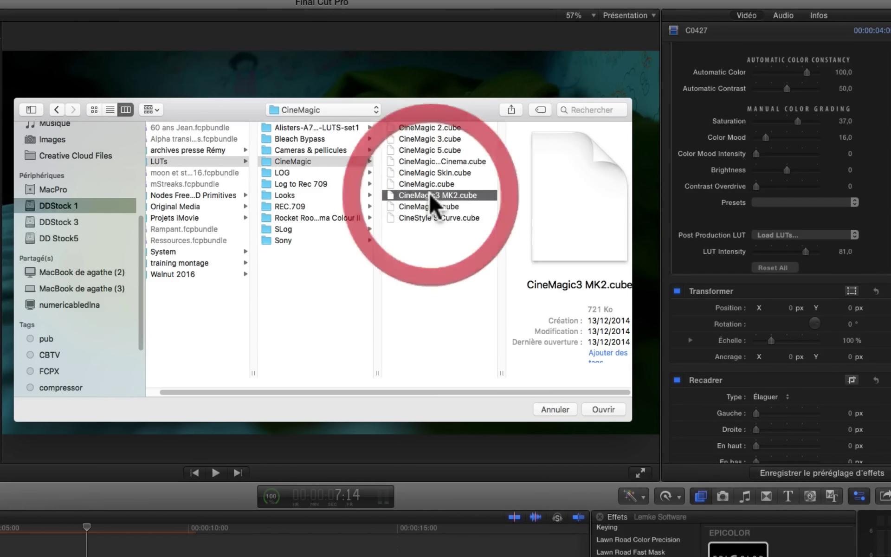
{"action": "left_click", "coordinate": [603, 404]}
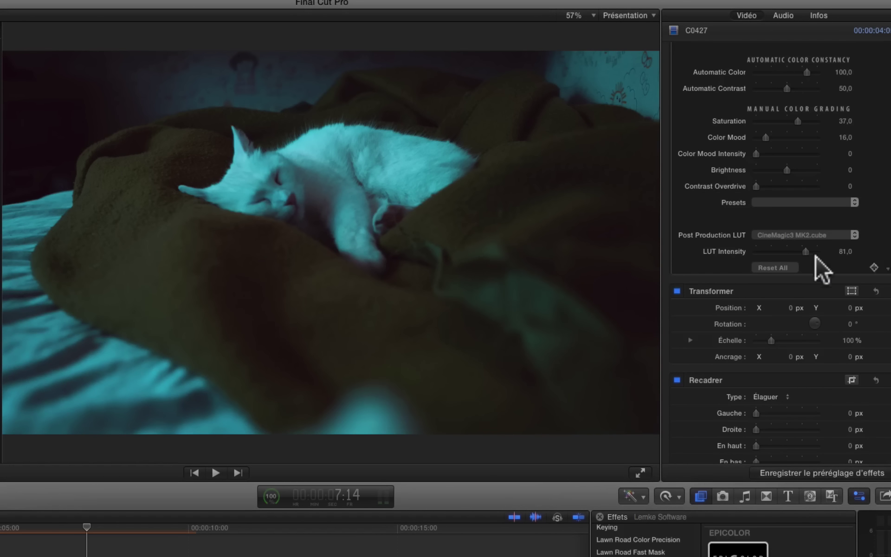
Try LUT Intensity values of 40, 0 and 92 with the CineMagic3 MK2 LUT, and finish at 99
{"action": "left_click_drag", "start_coordinate": [805, 251], "coordinate": [780, 255]}
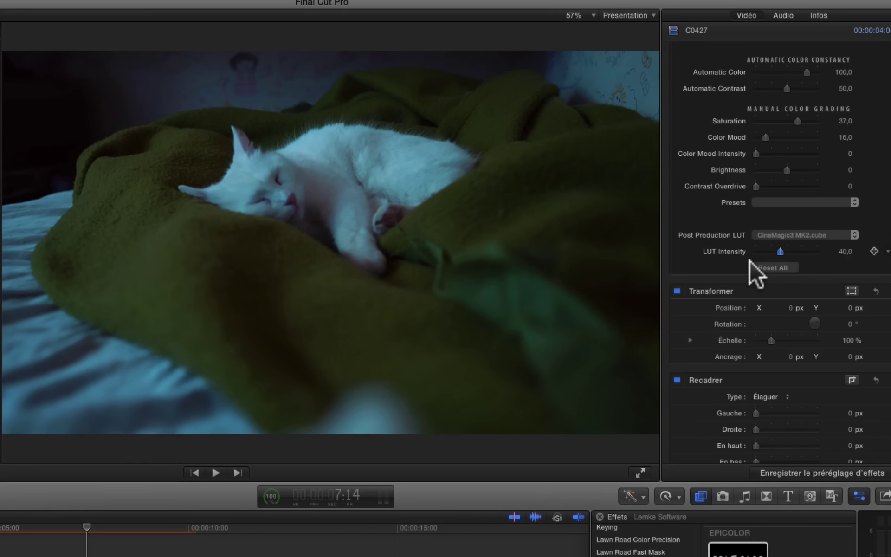
{"action": "left_click", "coordinate": [842, 238]}
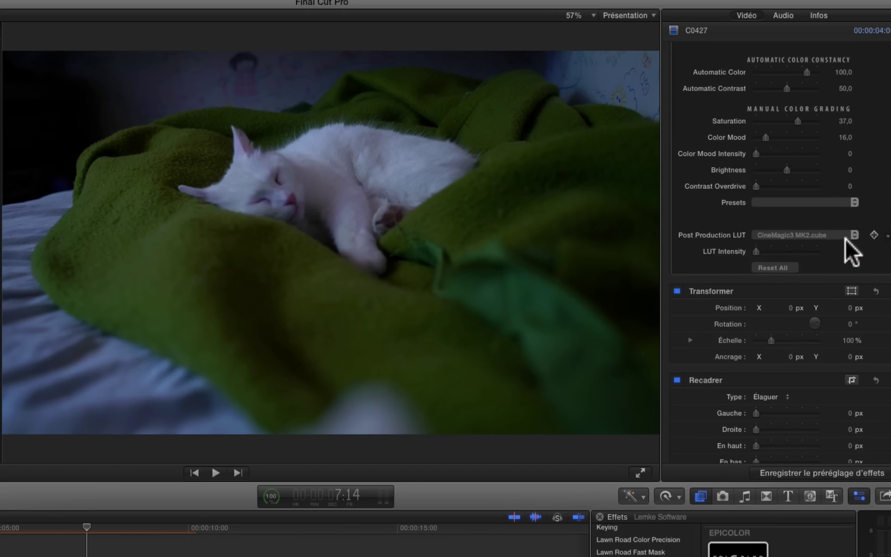
{"action": "left_click_drag", "start_coordinate": [854, 251], "coordinate": [860, 248]}
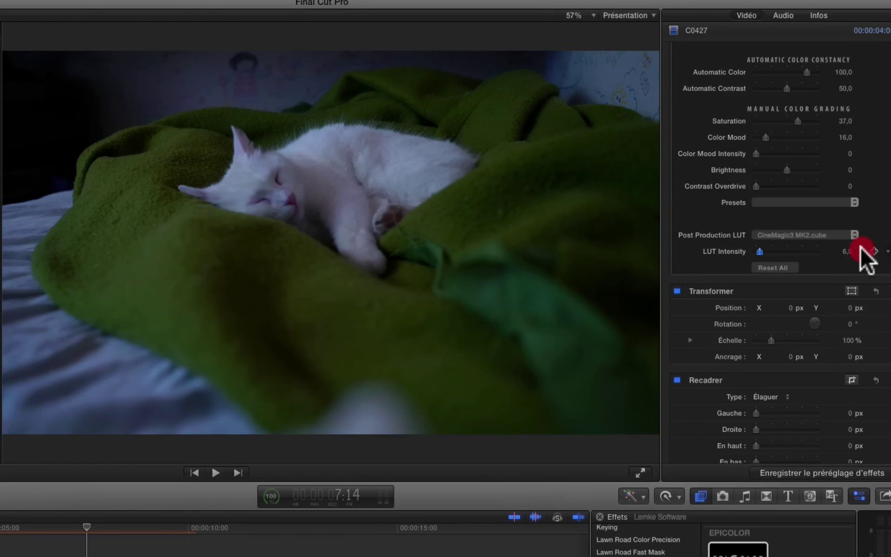
{"action": "left_click", "coordinate": [811, 248]}
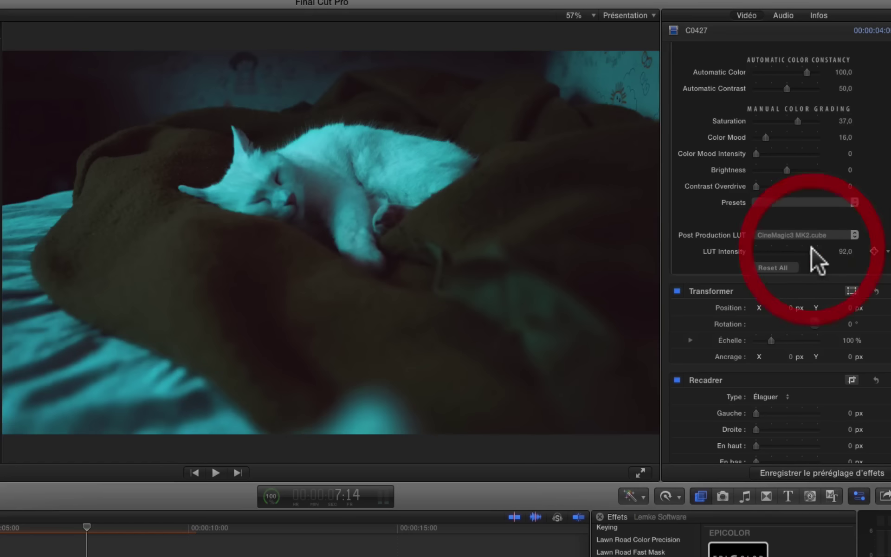
Try Puerto Rico.cube, M Seventy.cube and Jupiter.cube as the Post Production LUT on clip C0427
{"action": "left_click", "coordinate": [853, 235]}
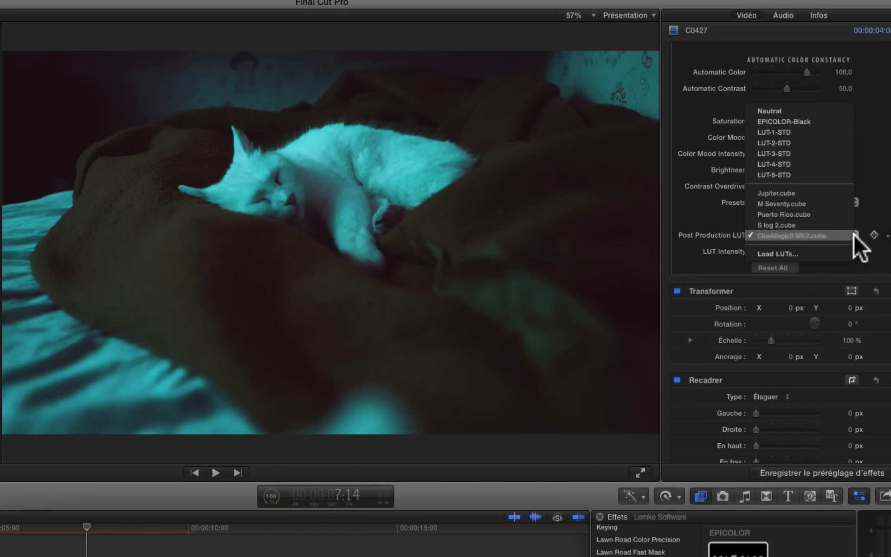
{"action": "left_click", "coordinate": [839, 214]}
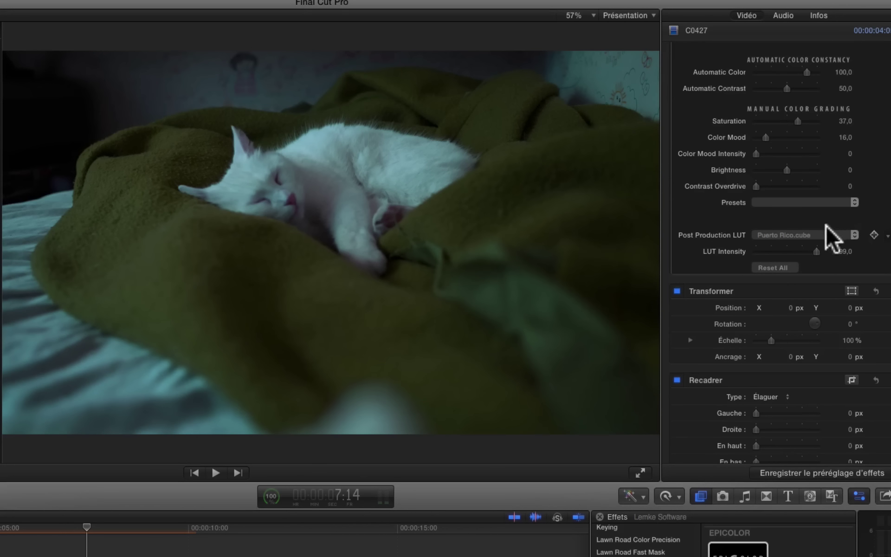
{"action": "left_click", "coordinate": [825, 232]}
{"action": "left_click", "coordinate": [821, 224]}
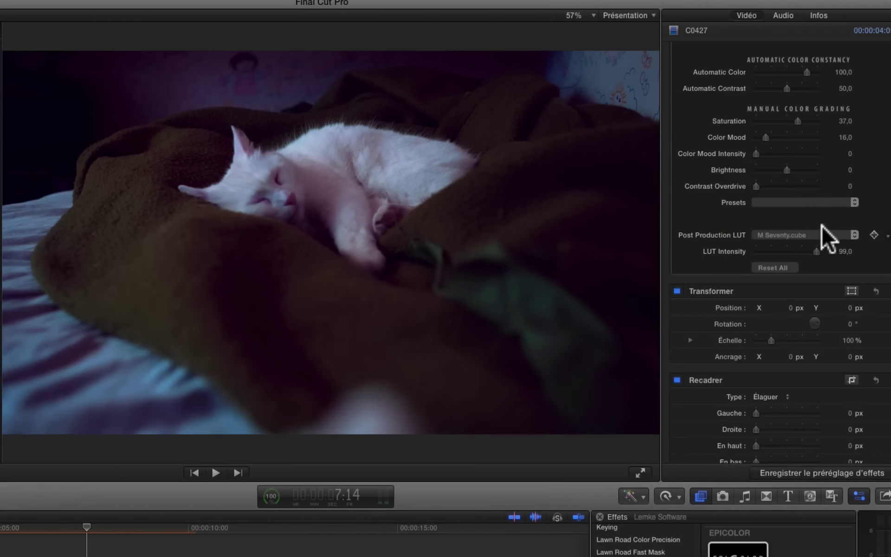
{"action": "left_click", "coordinate": [819, 231]}
{"action": "left_click", "coordinate": [816, 224]}
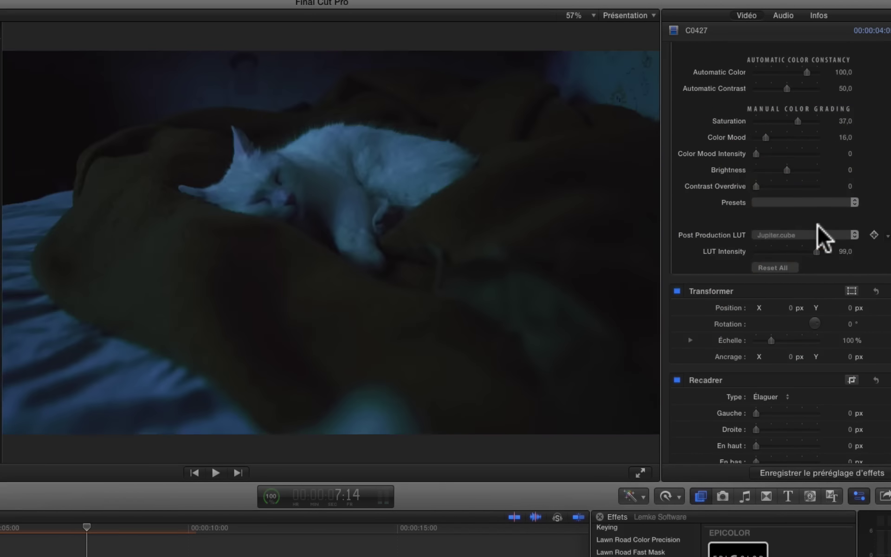
Set the Post Production LUT to Neutral, with Color Mood Intensity 8, Brightness 29 and Contrast Overdrive 5
{"action": "left_click", "coordinate": [840, 235]}
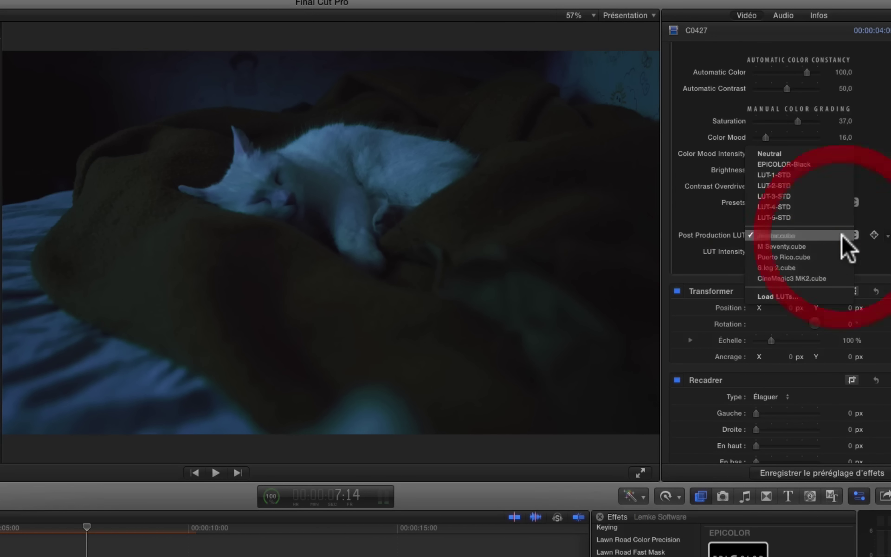
{"action": "left_click", "coordinate": [814, 154]}
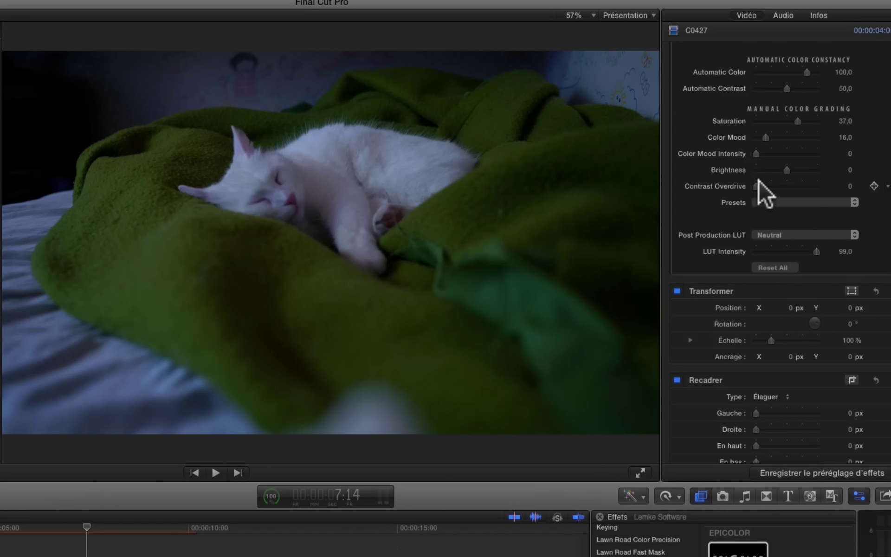
{"action": "left_click_drag", "start_coordinate": [757, 182], "coordinate": [793, 166]}
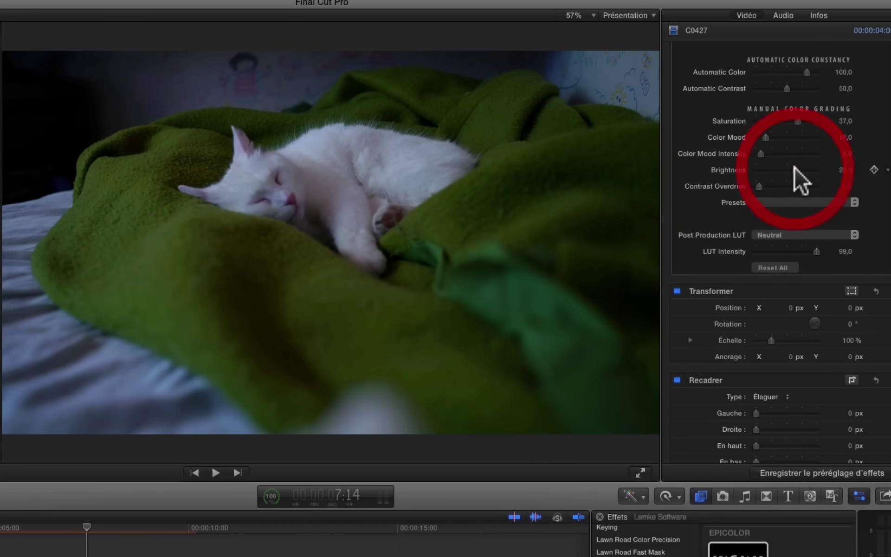
Turn the EPICOLOR effect off and back on to compare clip C0427 before and after grading
{"action": "scroll", "coordinate": [691, 66], "scroll_direction": "up", "scroll_amount": 3}
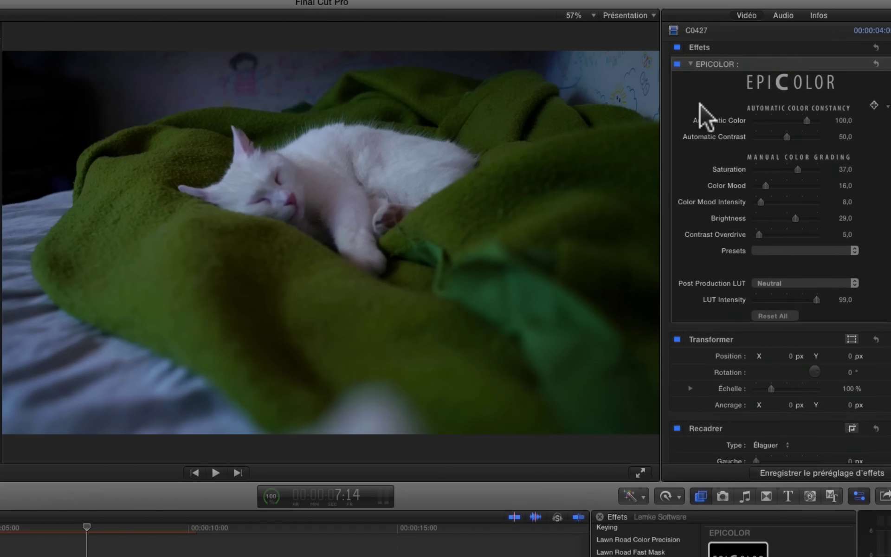
{"action": "left_click", "coordinate": [677, 63]}
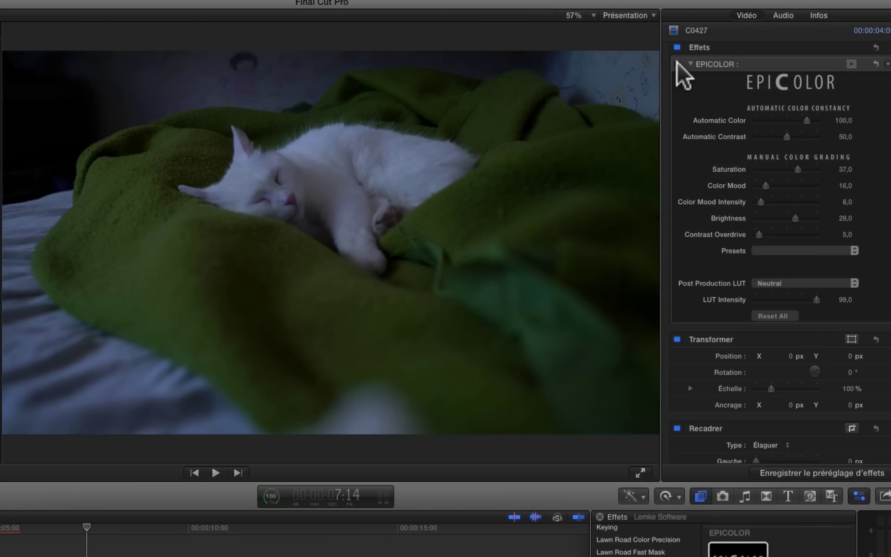
{"action": "left_click", "coordinate": [676, 63]}
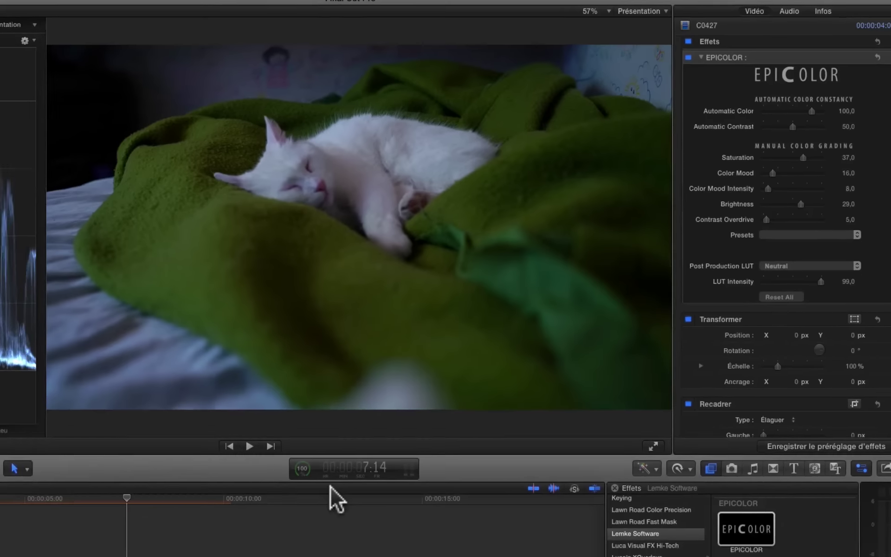
Move the playhead to 14:08 on clip C0076 and apply the EPICOLOR effect to that clip
{"action": "left_click", "coordinate": [329, 488]}
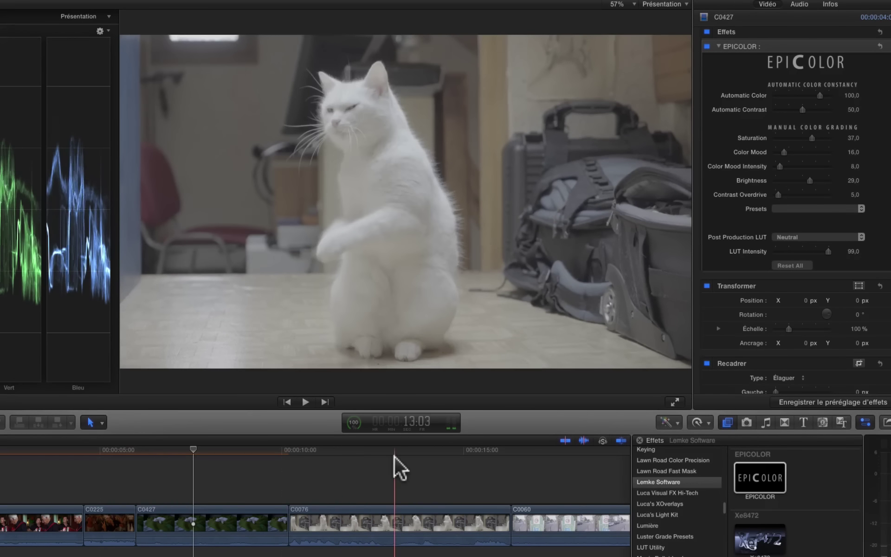
{"action": "left_click", "coordinate": [393, 456]}
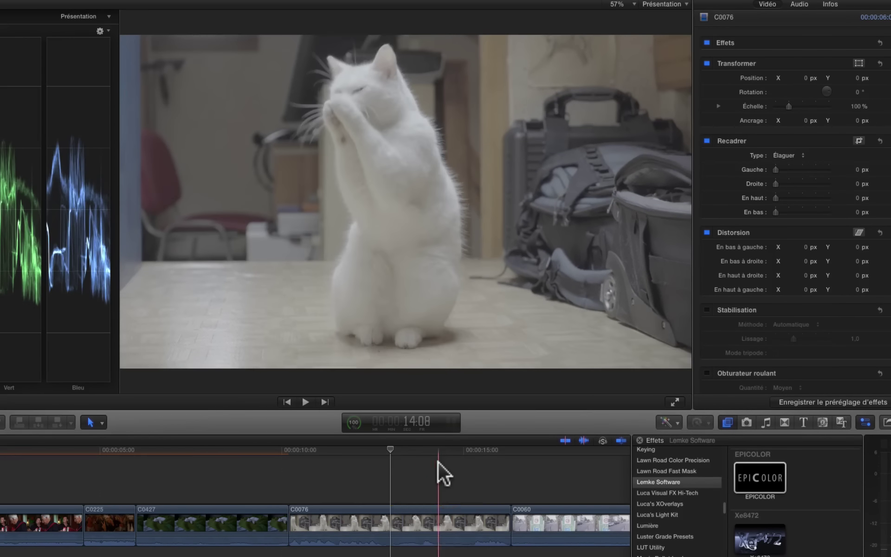
{"action": "left_click", "coordinate": [438, 461]}
{"action": "left_click", "coordinate": [459, 526]}
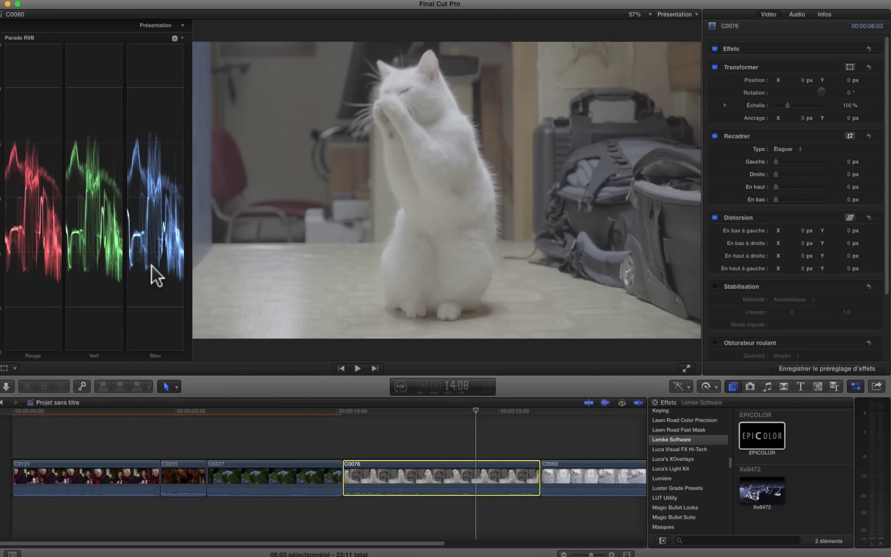
{"action": "left_click", "coordinate": [767, 434]}
{"action": "left_click_drag", "start_coordinate": [768, 439], "coordinate": [436, 480]}
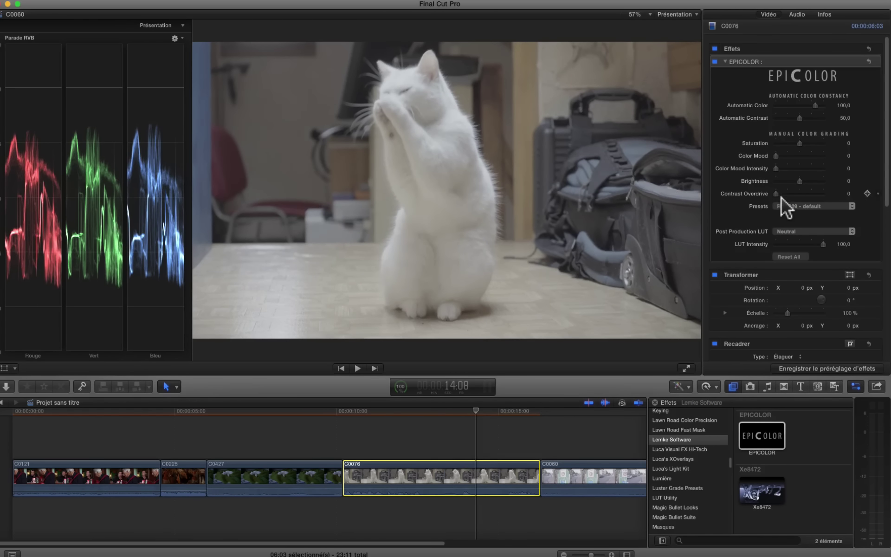
Try Contrast Overdrive at 70, 73 and 88 on clip C0076, and return it to 0
{"action": "left_click", "coordinate": [809, 193]}
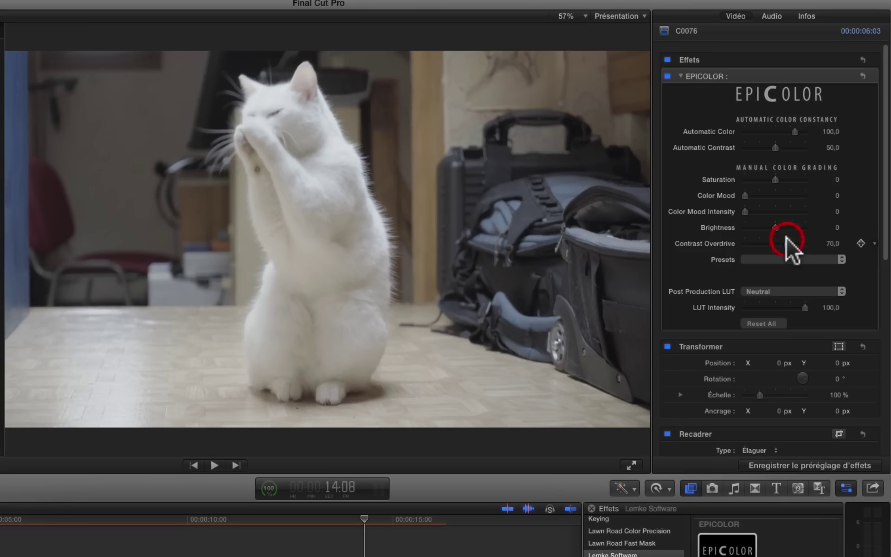
{"action": "left_click_drag", "start_coordinate": [786, 239], "coordinate": [786, 239]}
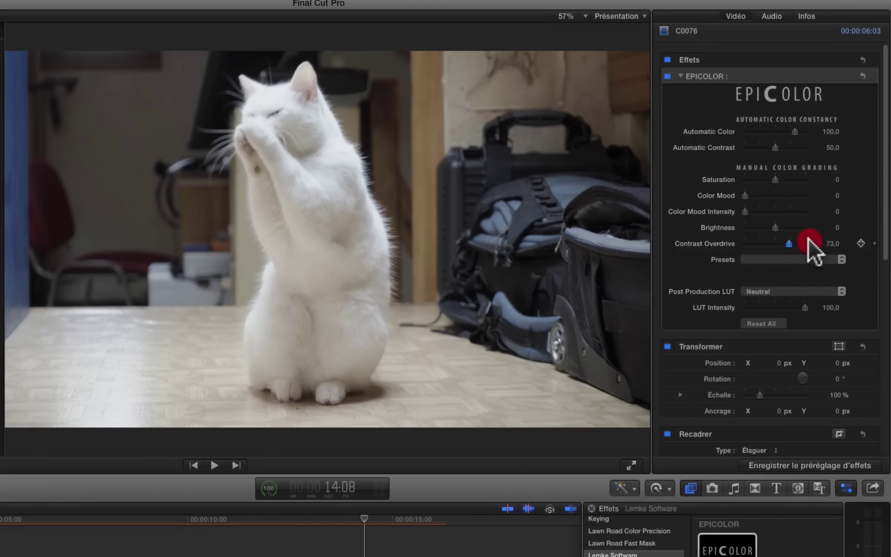
{"action": "left_click_drag", "start_coordinate": [808, 240], "coordinate": [797, 243]}
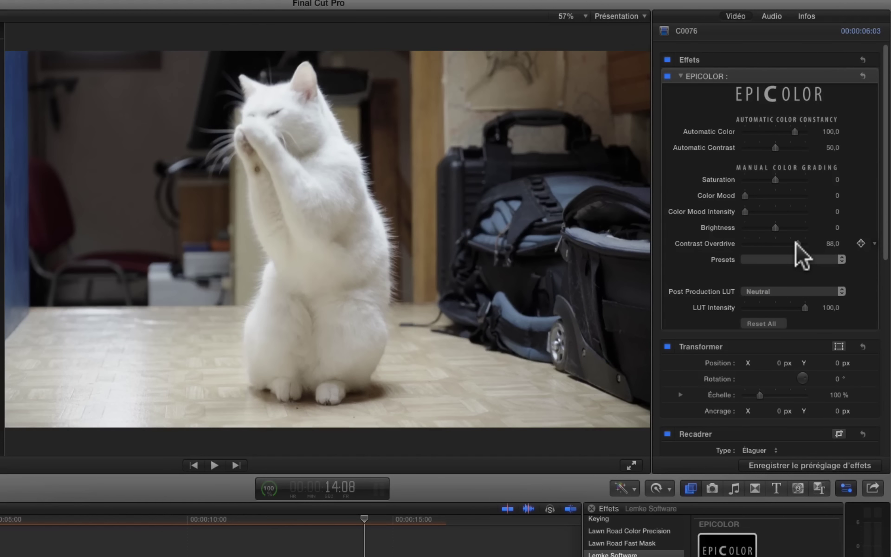
{"action": "left_click", "coordinate": [749, 241]}
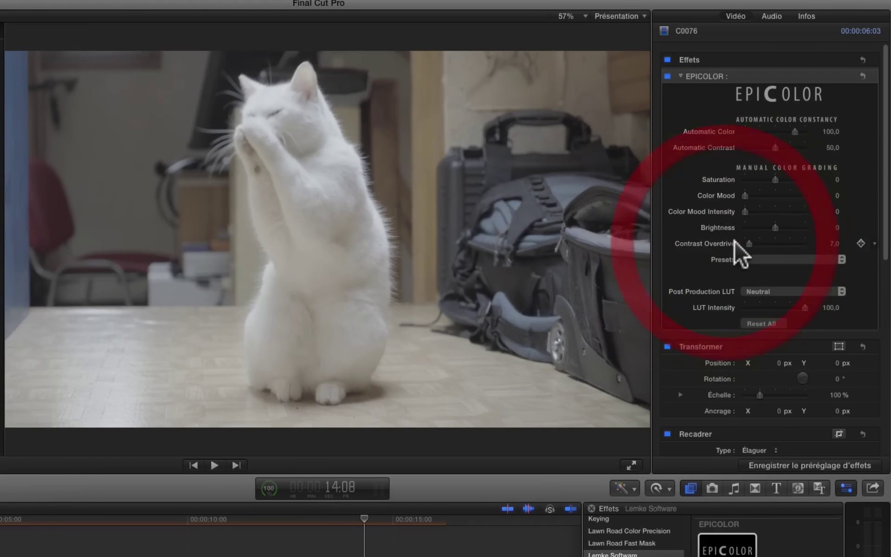
{"action": "left_click_drag", "start_coordinate": [748, 242], "coordinate": [727, 242]}
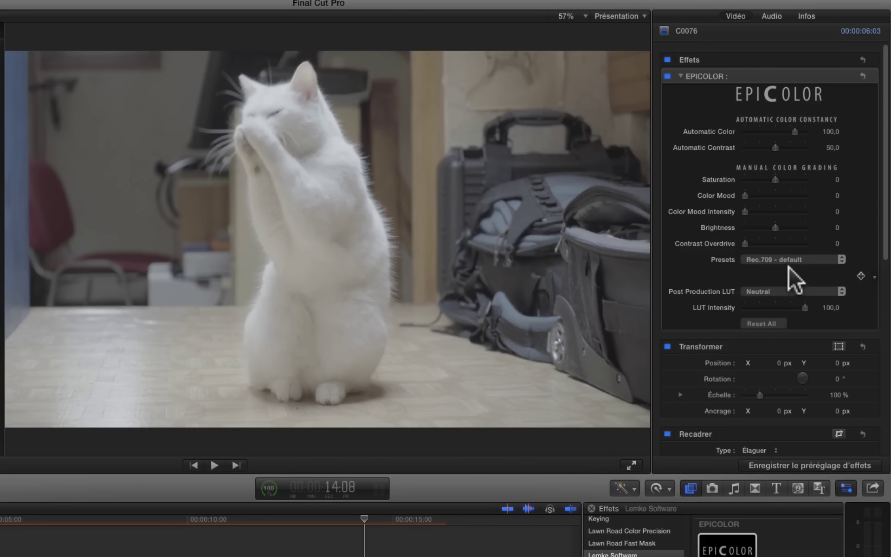
Try the LOG - default, LOG - understated and LOG - friendly presets on clip C0076, and settle on LOG - understated
{"action": "left_click", "coordinate": [790, 261]}
{"action": "left_click", "coordinate": [786, 270]}
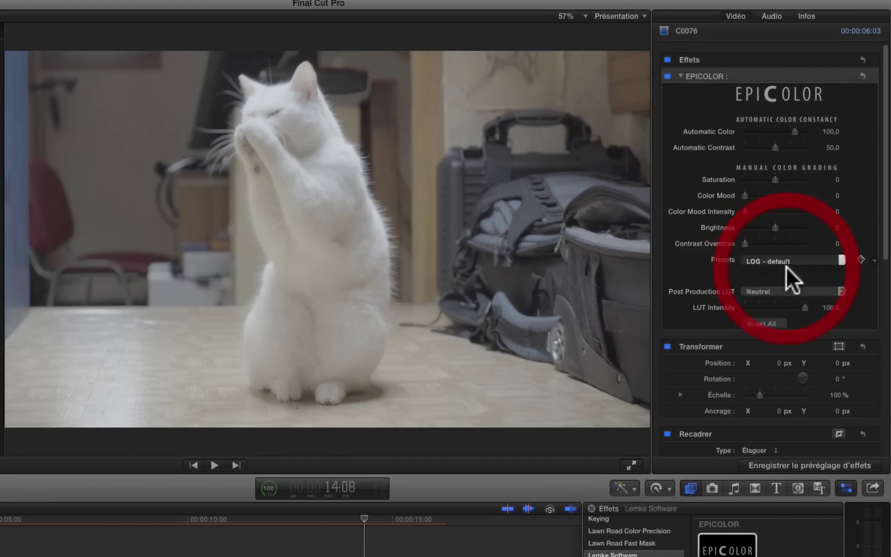
{"action": "left_click", "coordinate": [786, 259]}
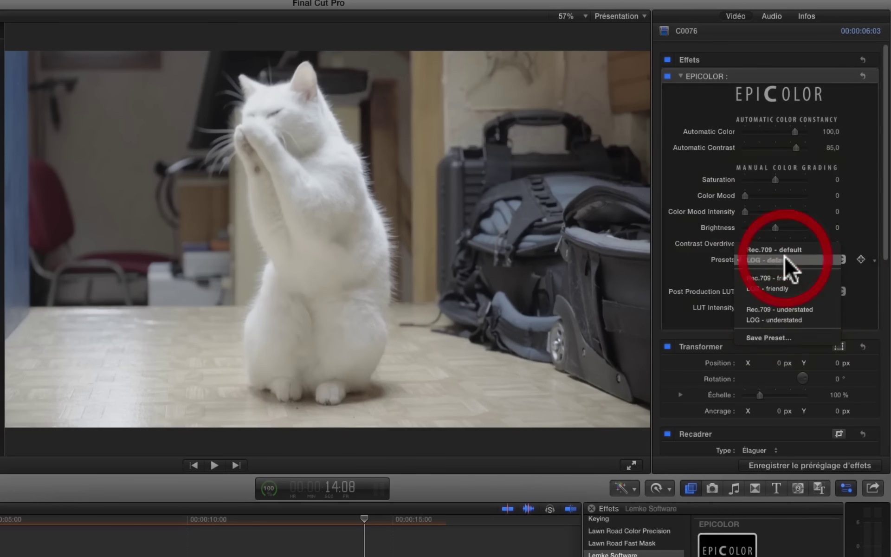
{"action": "left_click", "coordinate": [785, 320]}
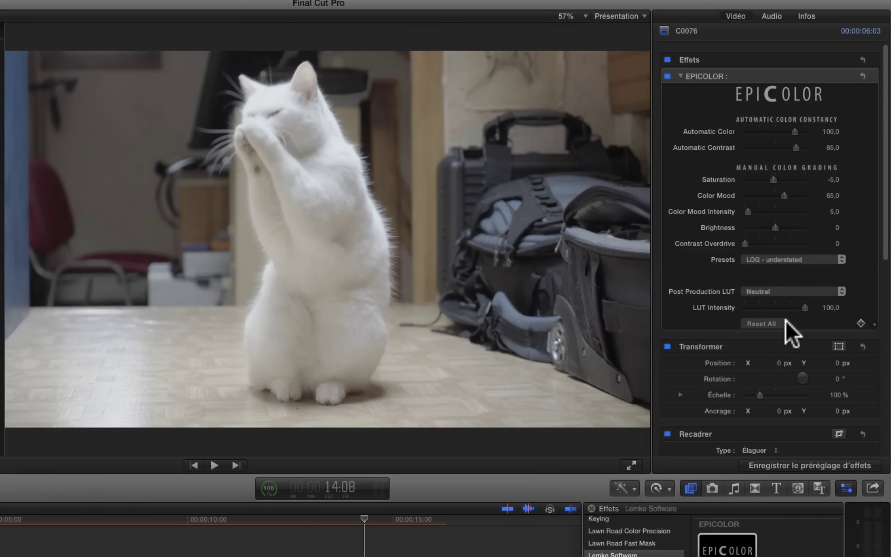
{"action": "left_click", "coordinate": [774, 260]}
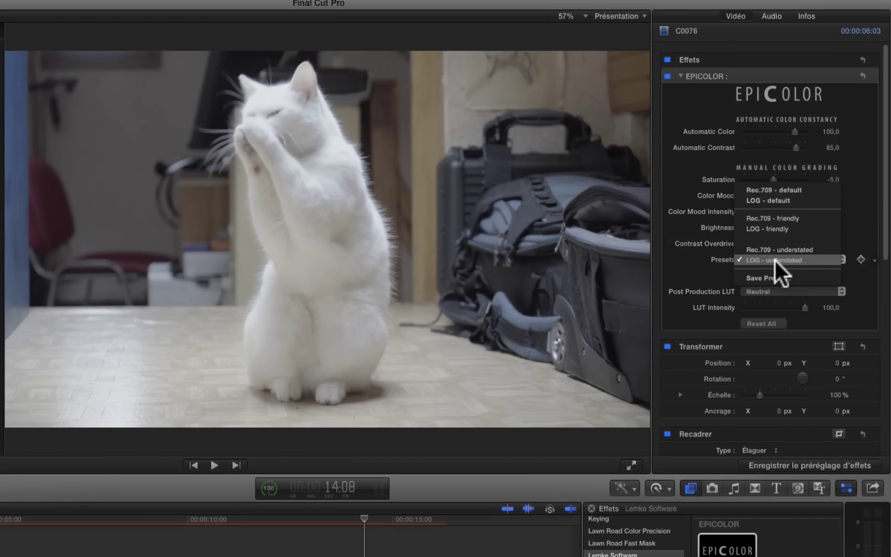
{"action": "left_click", "coordinate": [774, 225]}
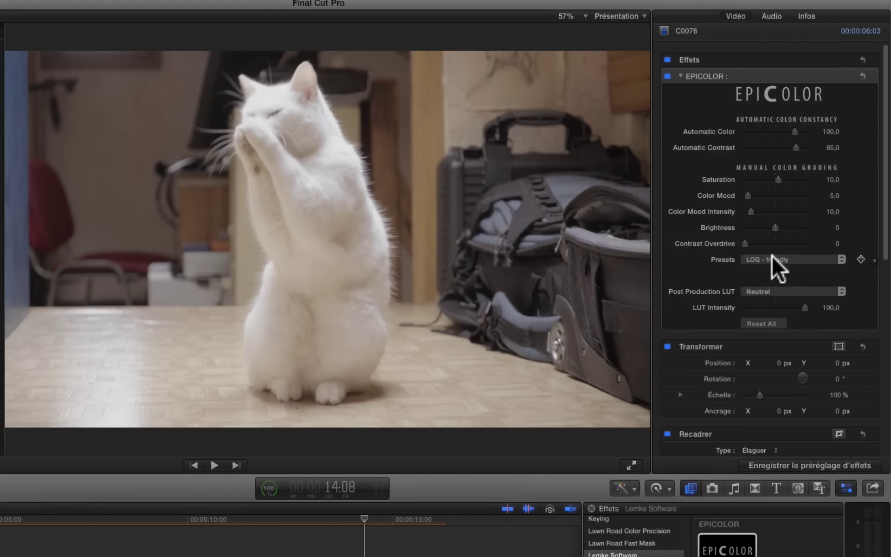
{"action": "left_click", "coordinate": [772, 256]}
{"action": "left_click", "coordinate": [773, 289]}
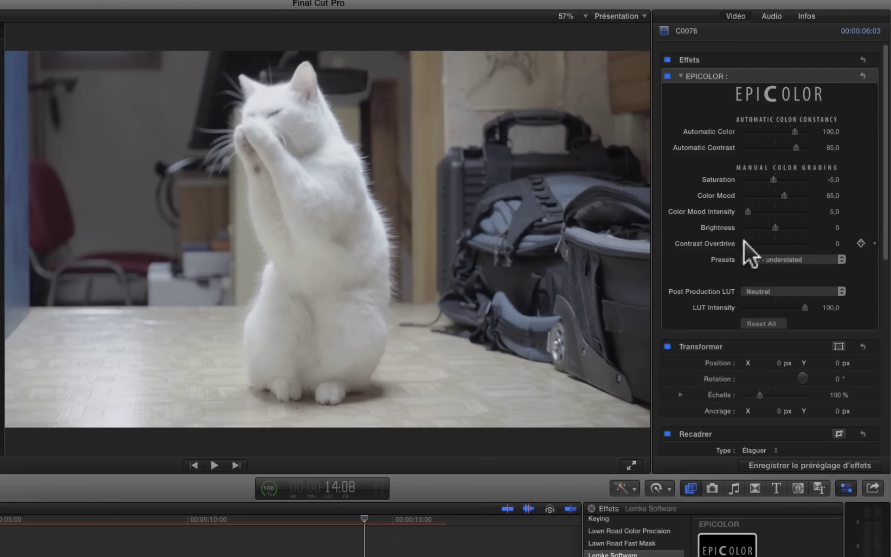
Raise Contrast Overdrive to 63 on clip C0076 and toggle the EPICOLOR effect to compare the grade with the original
{"action": "left_click_drag", "start_coordinate": [744, 242], "coordinate": [780, 241]}
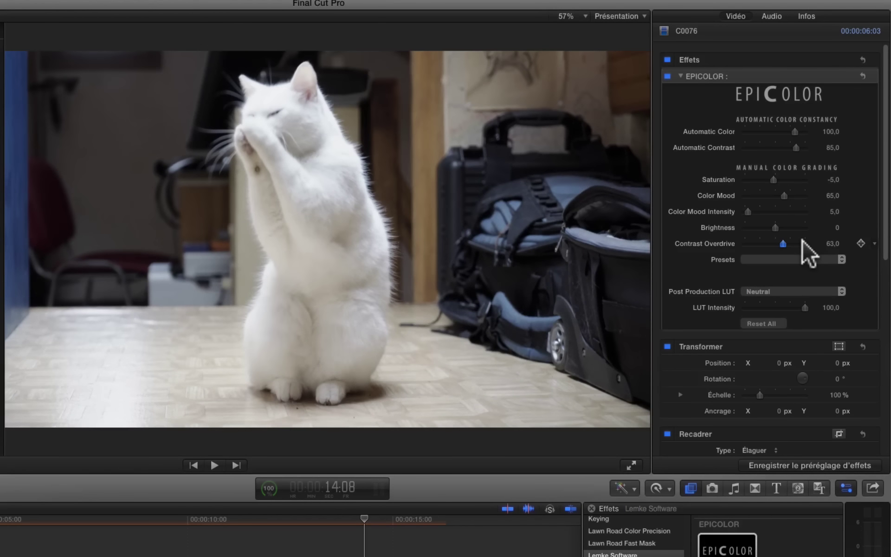
{"action": "left_click_drag", "start_coordinate": [802, 241], "coordinate": [802, 241]}
{"action": "left_click", "coordinate": [667, 76]}
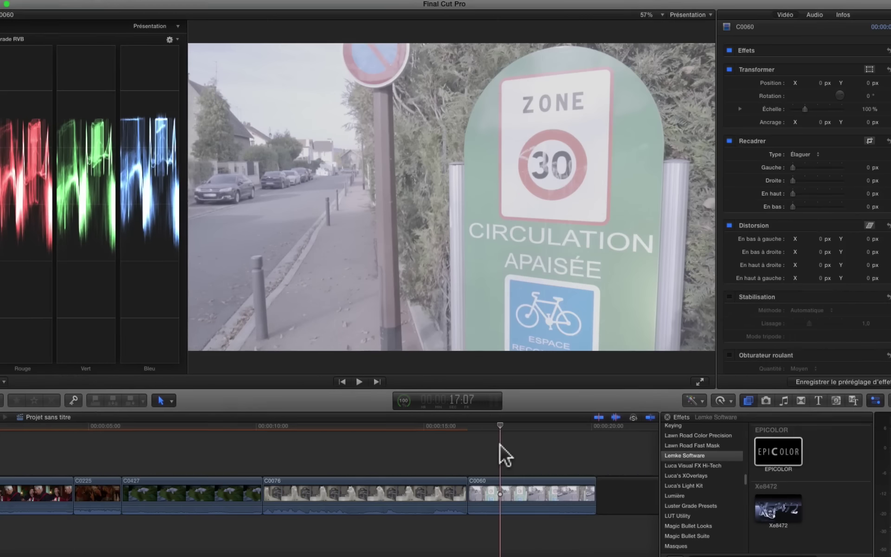
Apply the EPICOLOR effect to clip C0060 and set its Post Production LUT to S log 2.cube
{"action": "left_click_drag", "start_coordinate": [780, 449], "coordinate": [511, 487]}
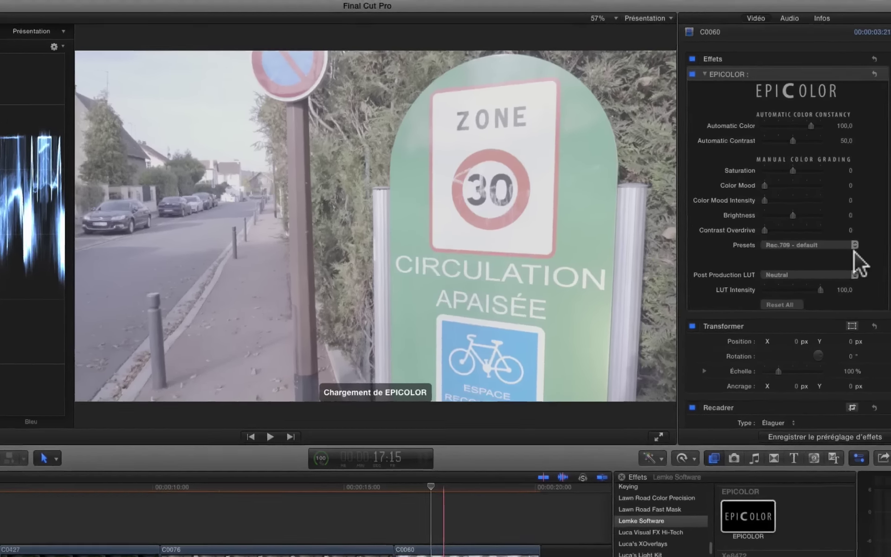
{"action": "scroll", "coordinate": [828, 313], "scroll_direction": "down", "scroll_amount": 2}
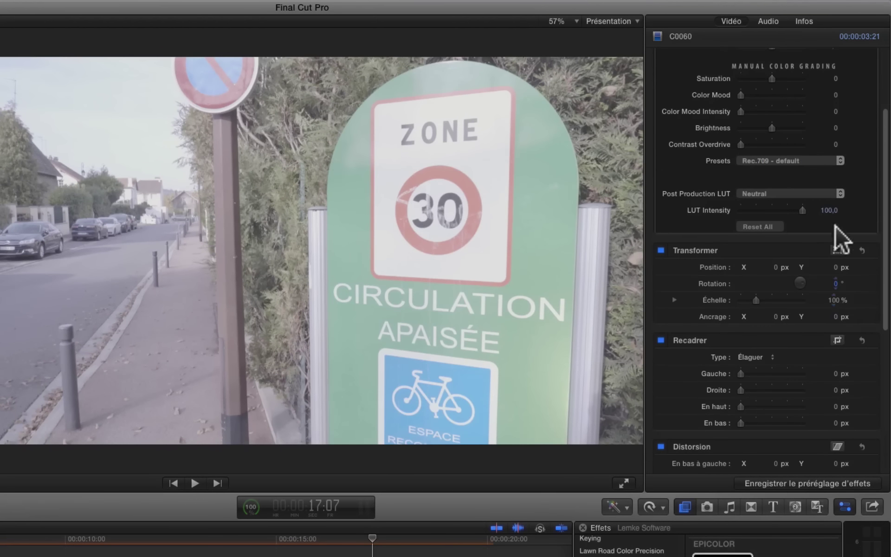
{"action": "left_click", "coordinate": [839, 193]}
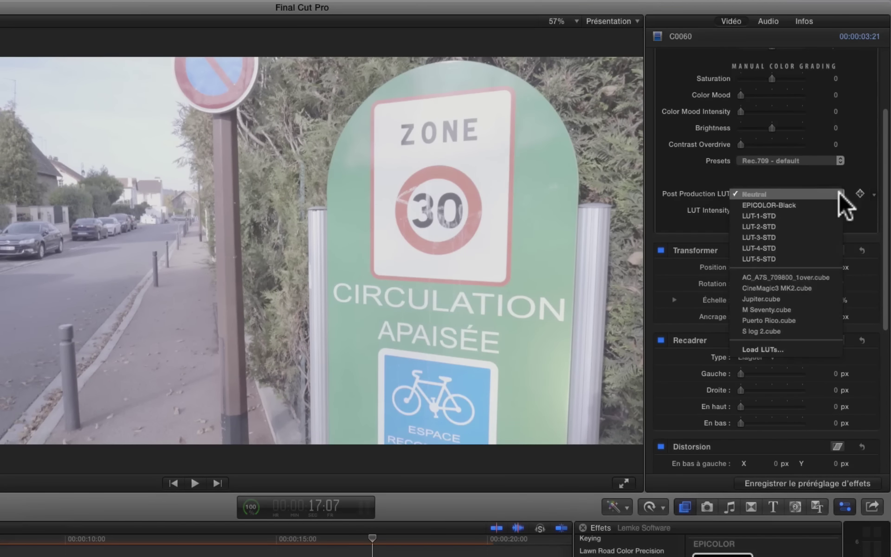
{"action": "left_click", "coordinate": [775, 327]}
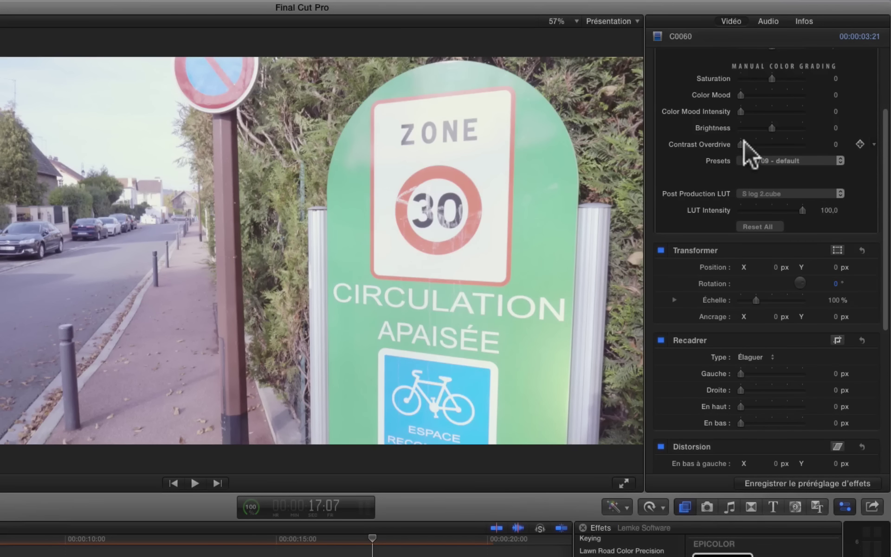
Set Brightness to -41, Contrast Overdrive to 30 and Saturation to -15 in the EPICOLOR effect on clip C0060
{"action": "left_click", "coordinate": [751, 127]}
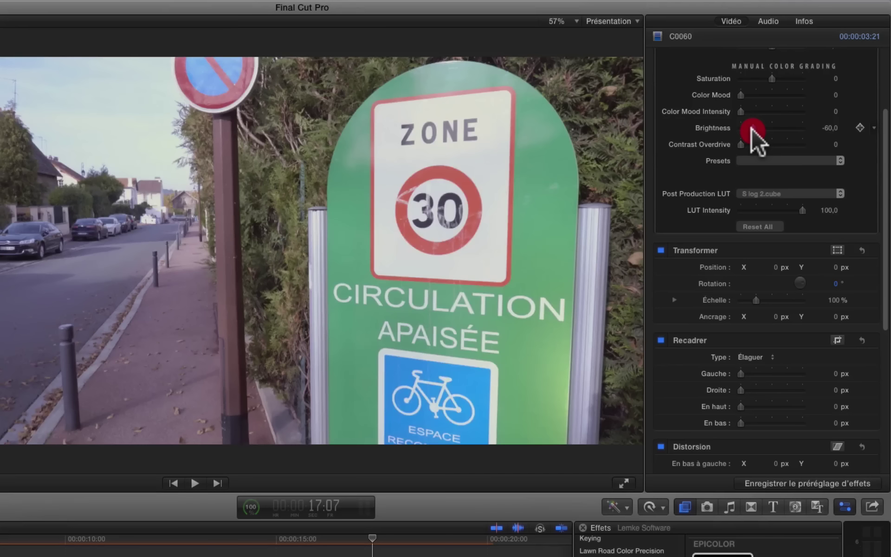
{"action": "mouse_move", "coordinate": [751, 127]}
{"action": "left_mouse_down"}
{"action": "mouse_move", "coordinate": [740, 144]}
{"action": "mouse_move", "coordinate": [759, 137]}
{"action": "mouse_move", "coordinate": [755, 126]}
{"action": "left_mouse_up"}
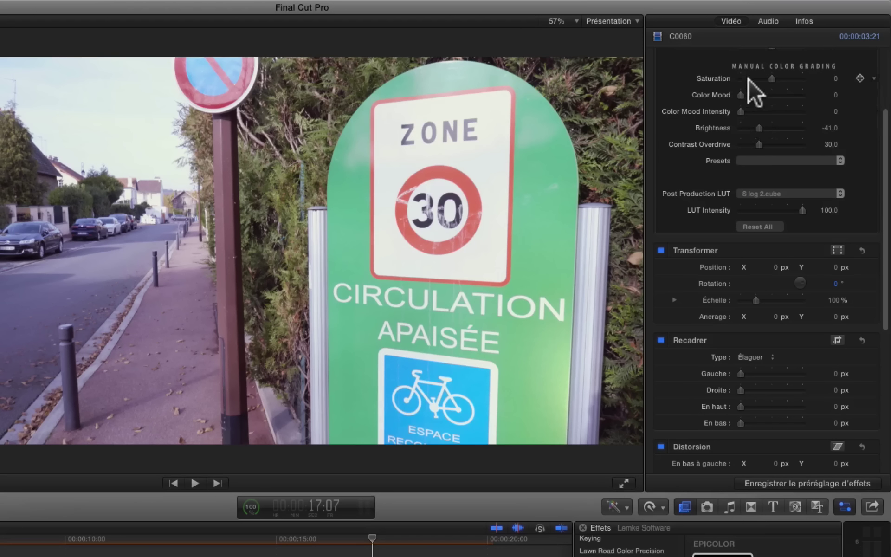
{"action": "mouse_move", "coordinate": [772, 76]}
{"action": "left_mouse_down"}
{"action": "mouse_move", "coordinate": [759, 76]}
{"action": "mouse_move", "coordinate": [771, 77]}
{"action": "left_mouse_up"}
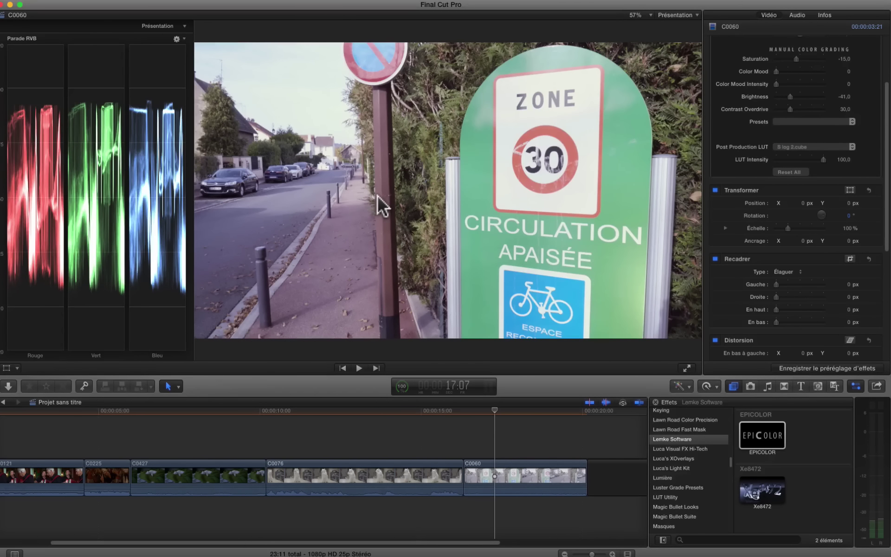
Add a color correction to clip C0060 and lower the exposure of its shadows
{"action": "key", "text": "super+6"}
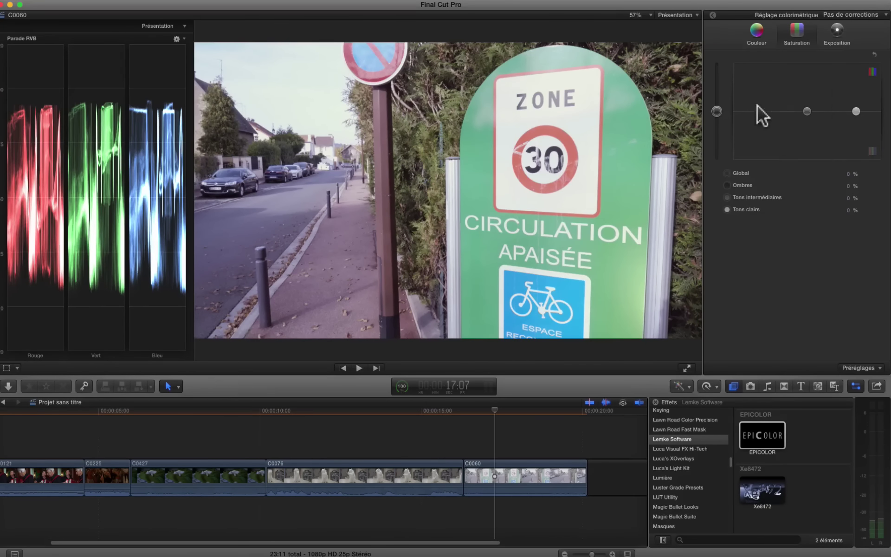
{"action": "left_click", "coordinate": [834, 45]}
{"action": "left_click_drag", "start_coordinate": [755, 111], "coordinate": [806, 112]}
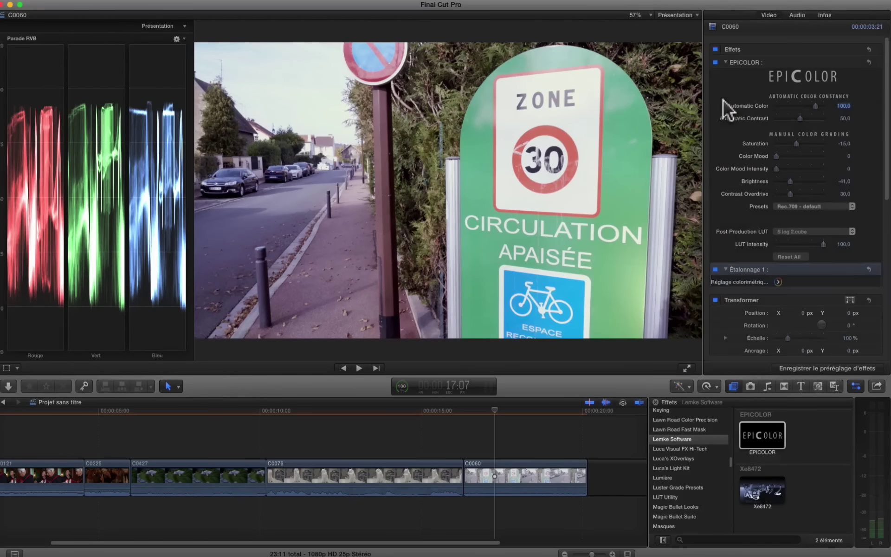
Turn the EPICOLOR effect off and back on to compare clip C0060 before and after grading
{"action": "left_click", "coordinate": [716, 63]}
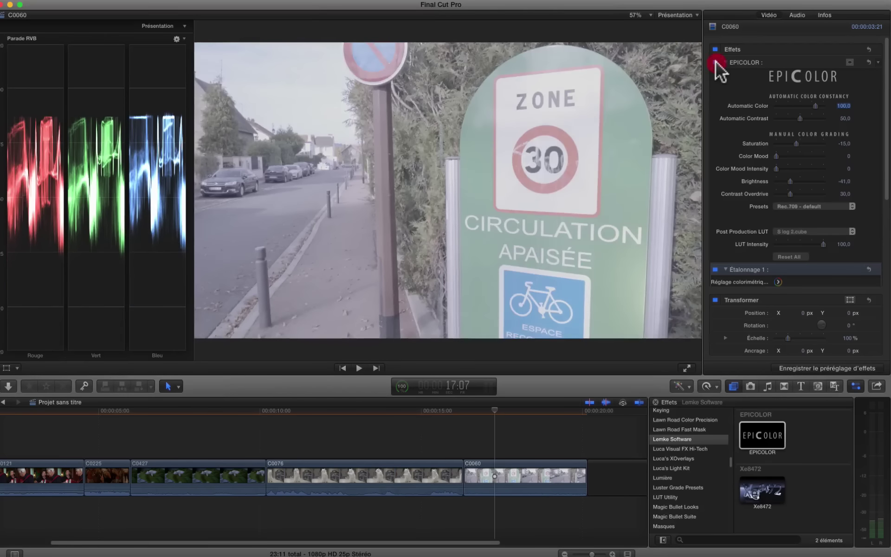
{"action": "left_click", "coordinate": [716, 63]}
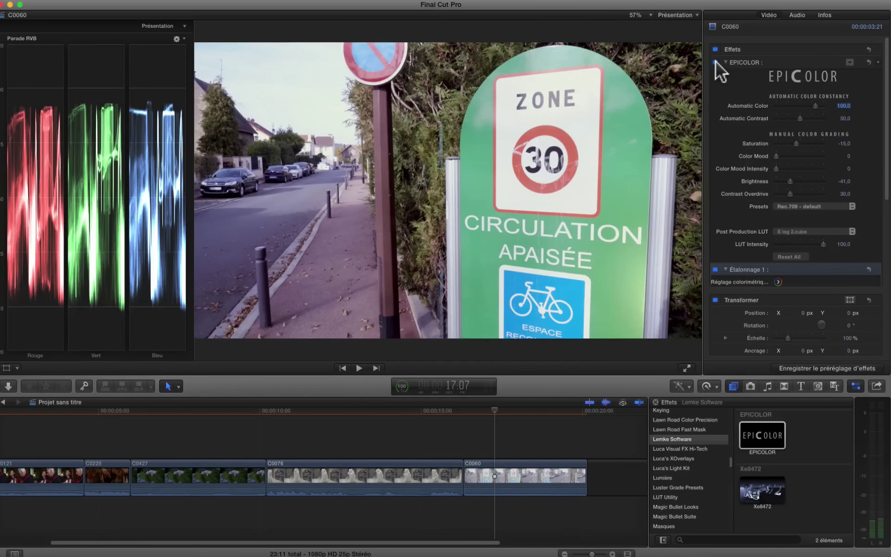